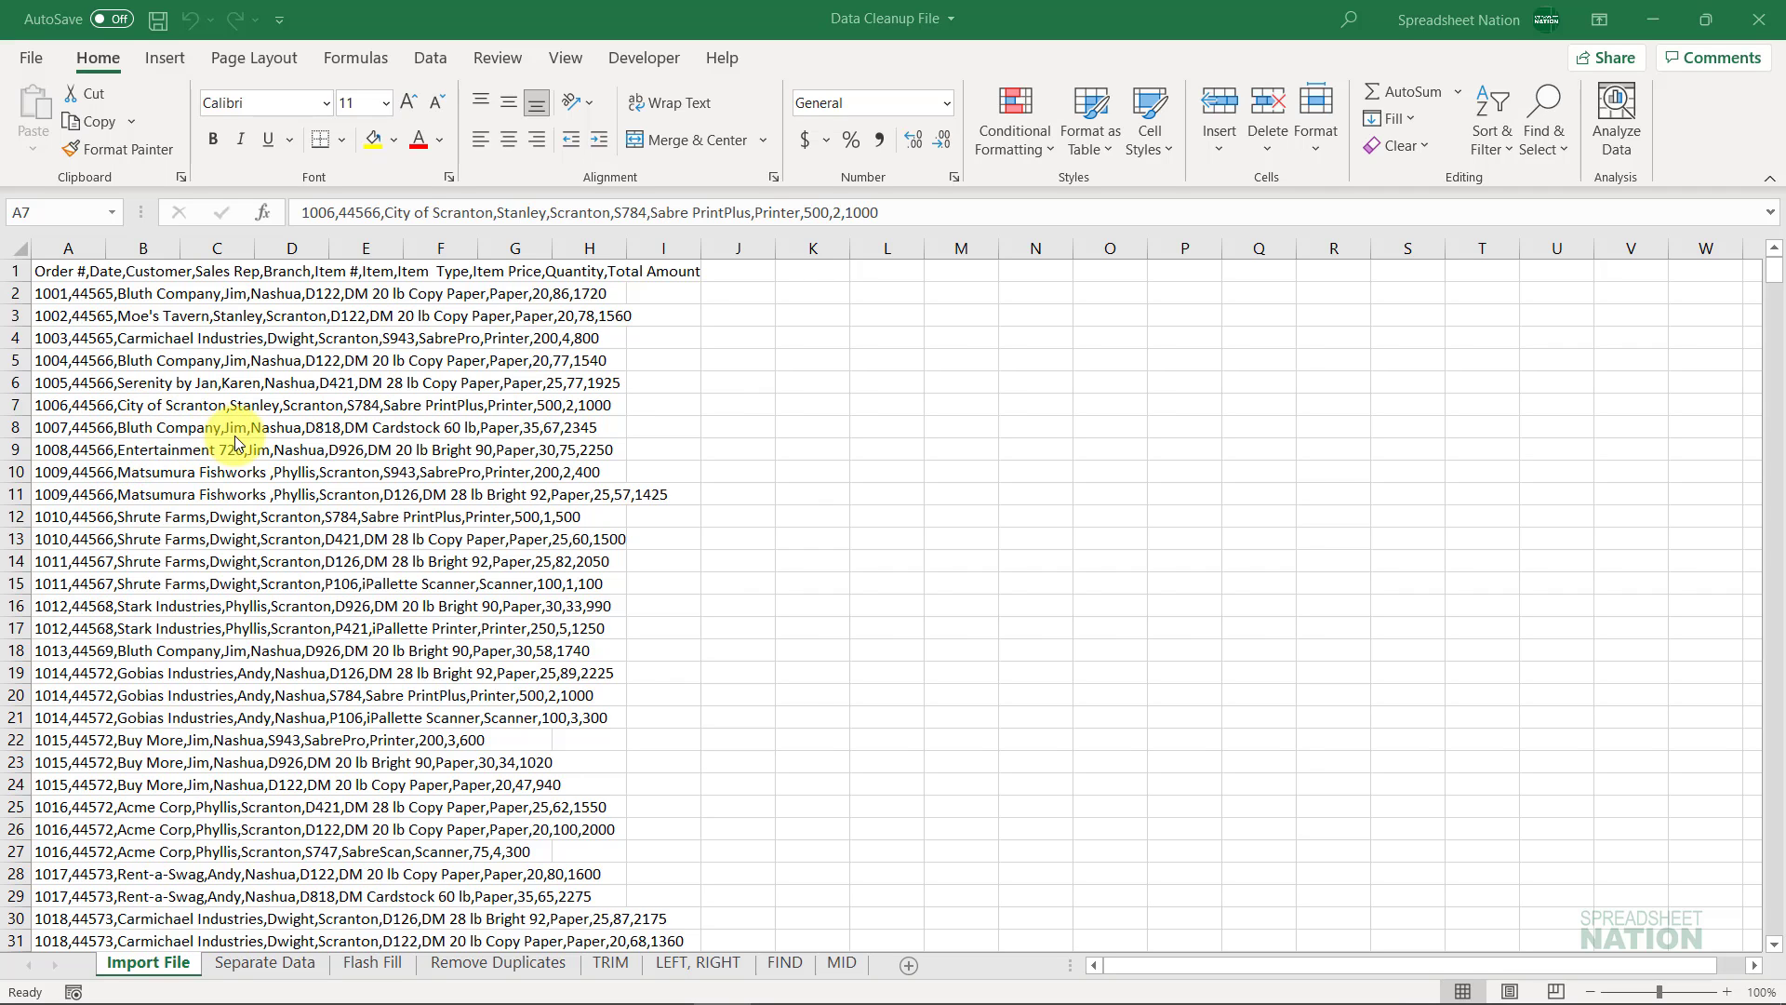
Switch to Notepad, look through the comma-separated order records in Import File, and return to the Excel workbook
key("alt+Tab")
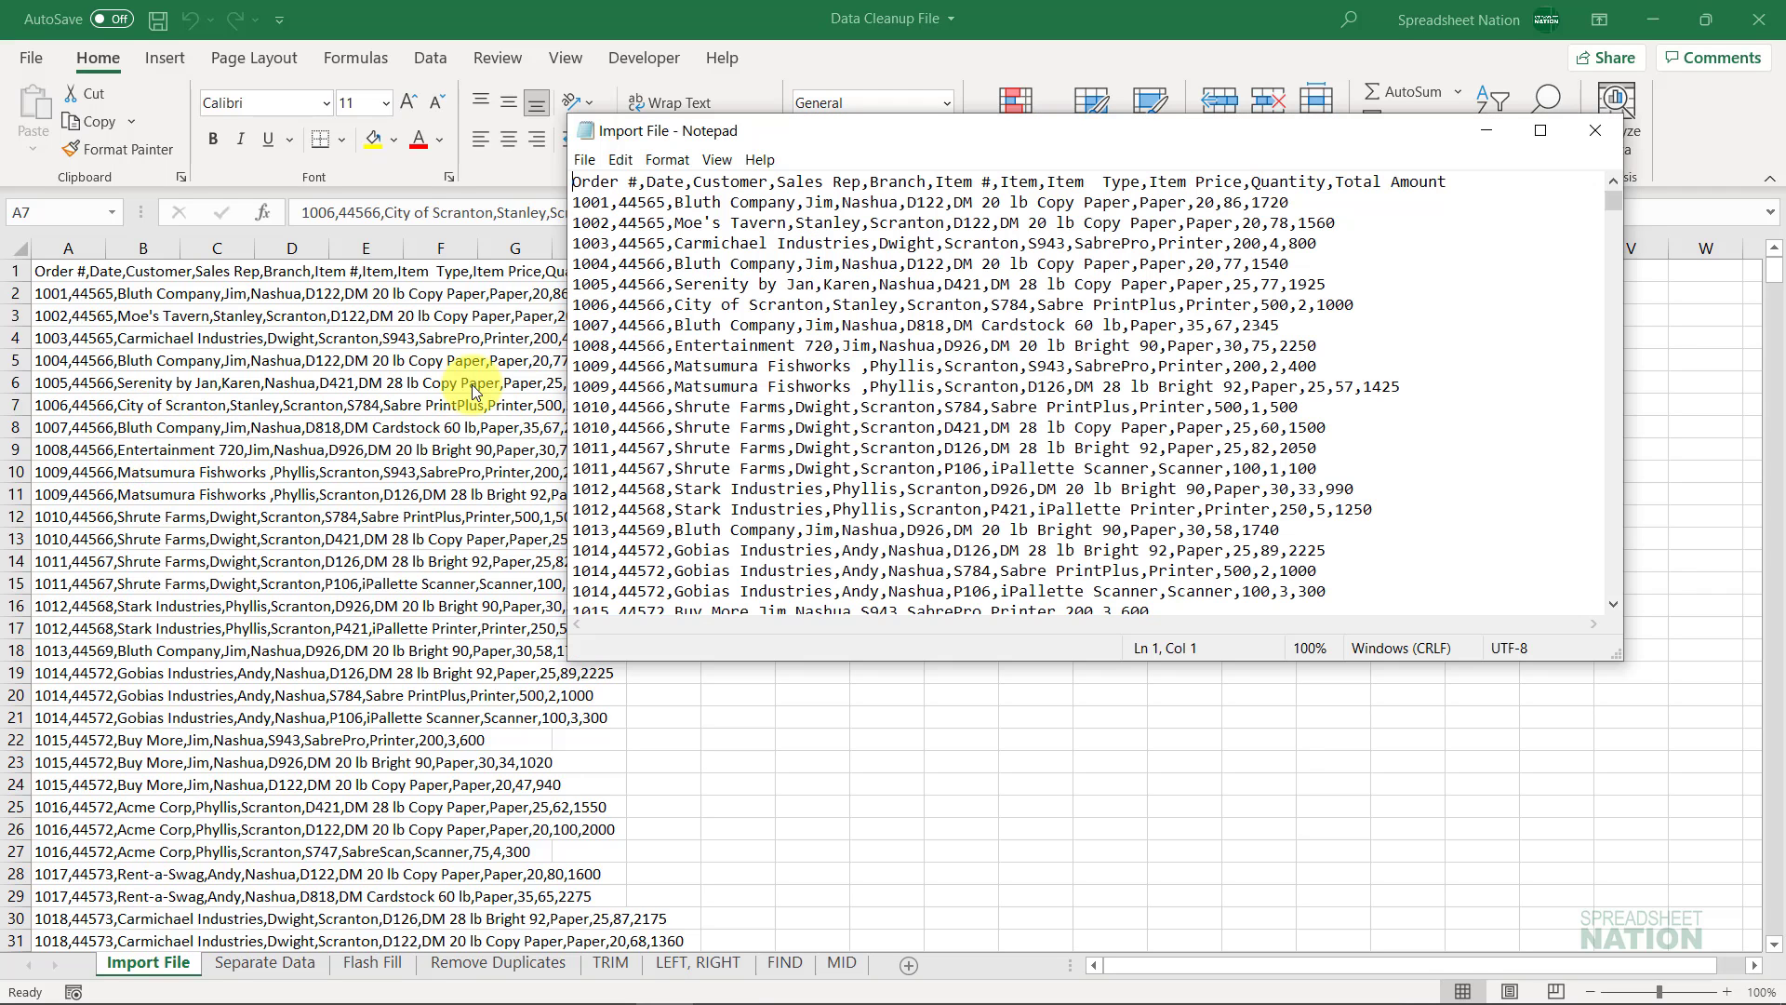
scroll(1066, 325, "down", 2)
scroll(1066, 325, "down", 20)
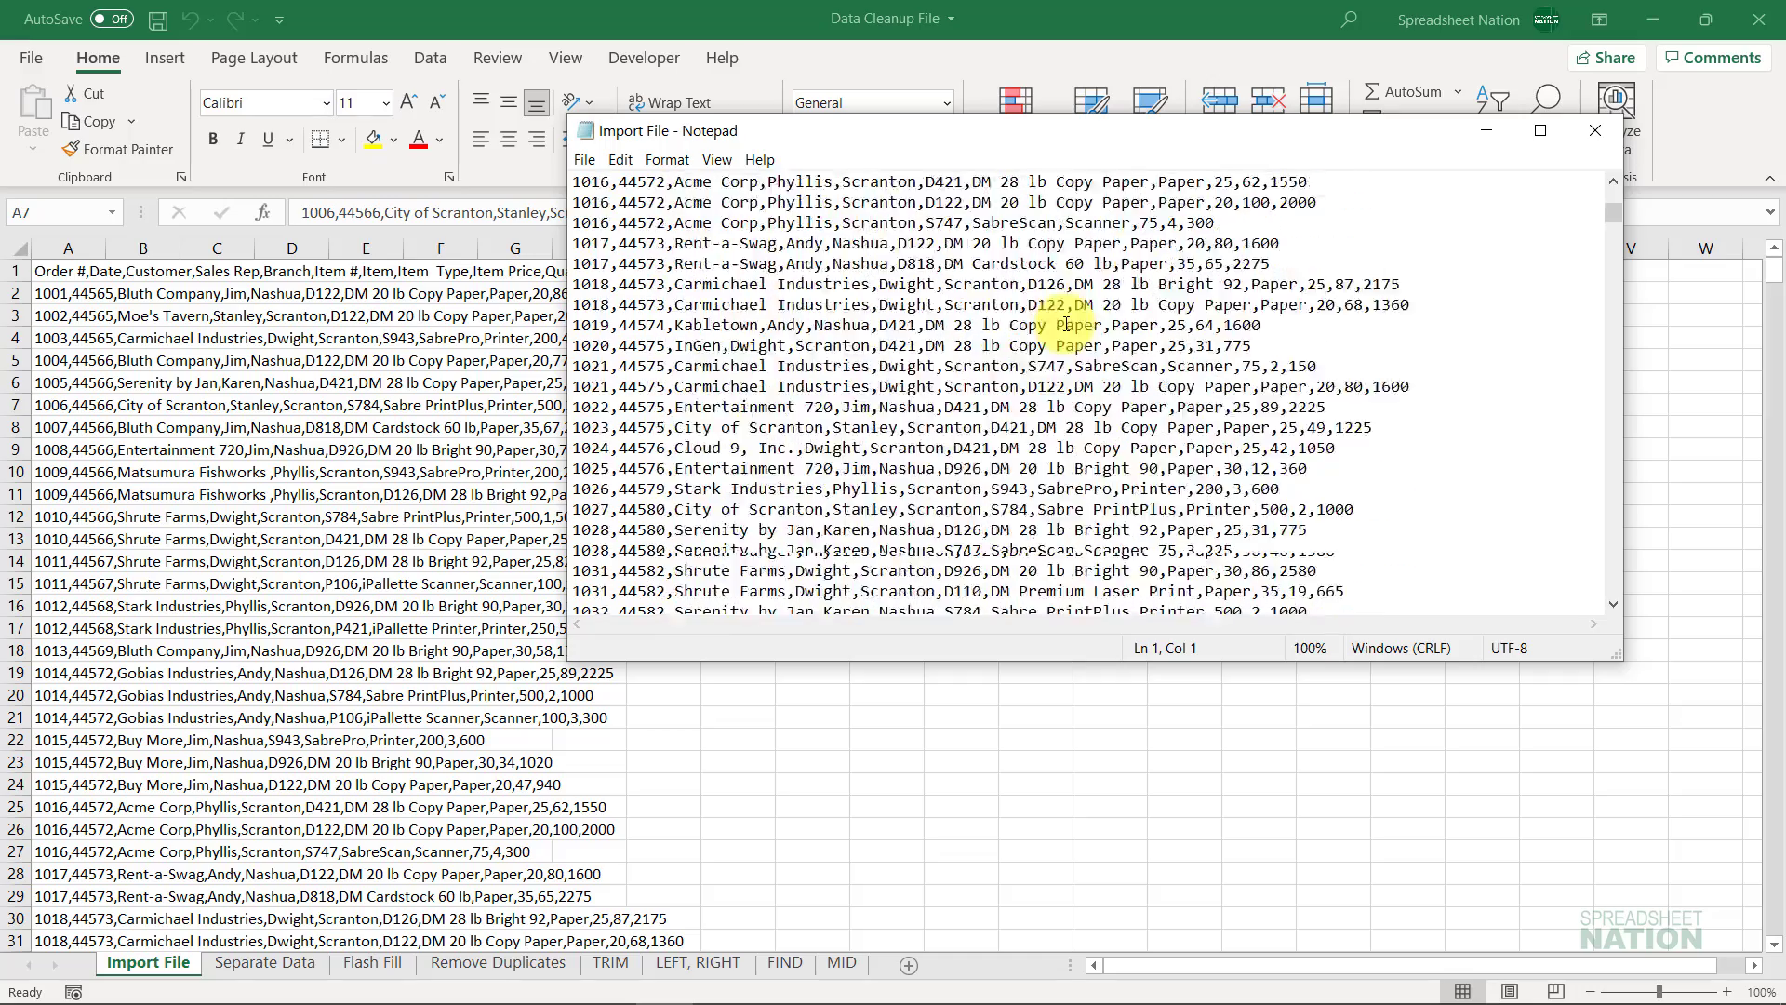
scroll(1067, 325, "down", 20)
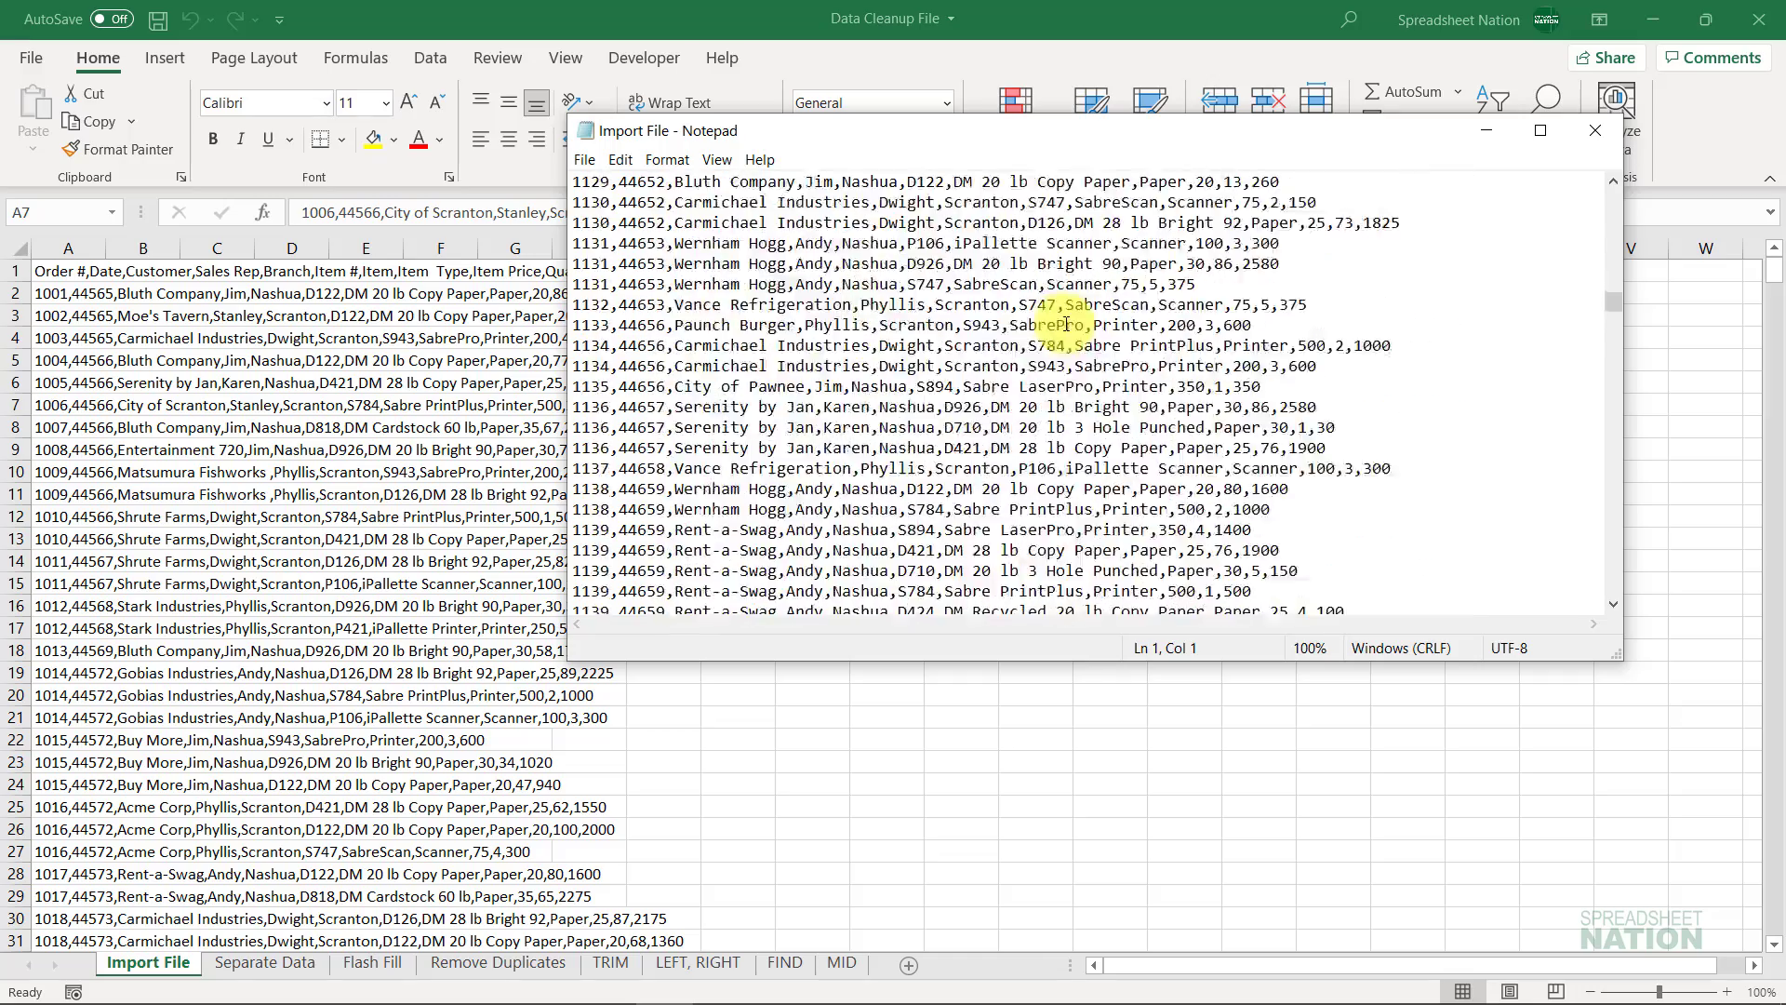
key("alt+Tab")
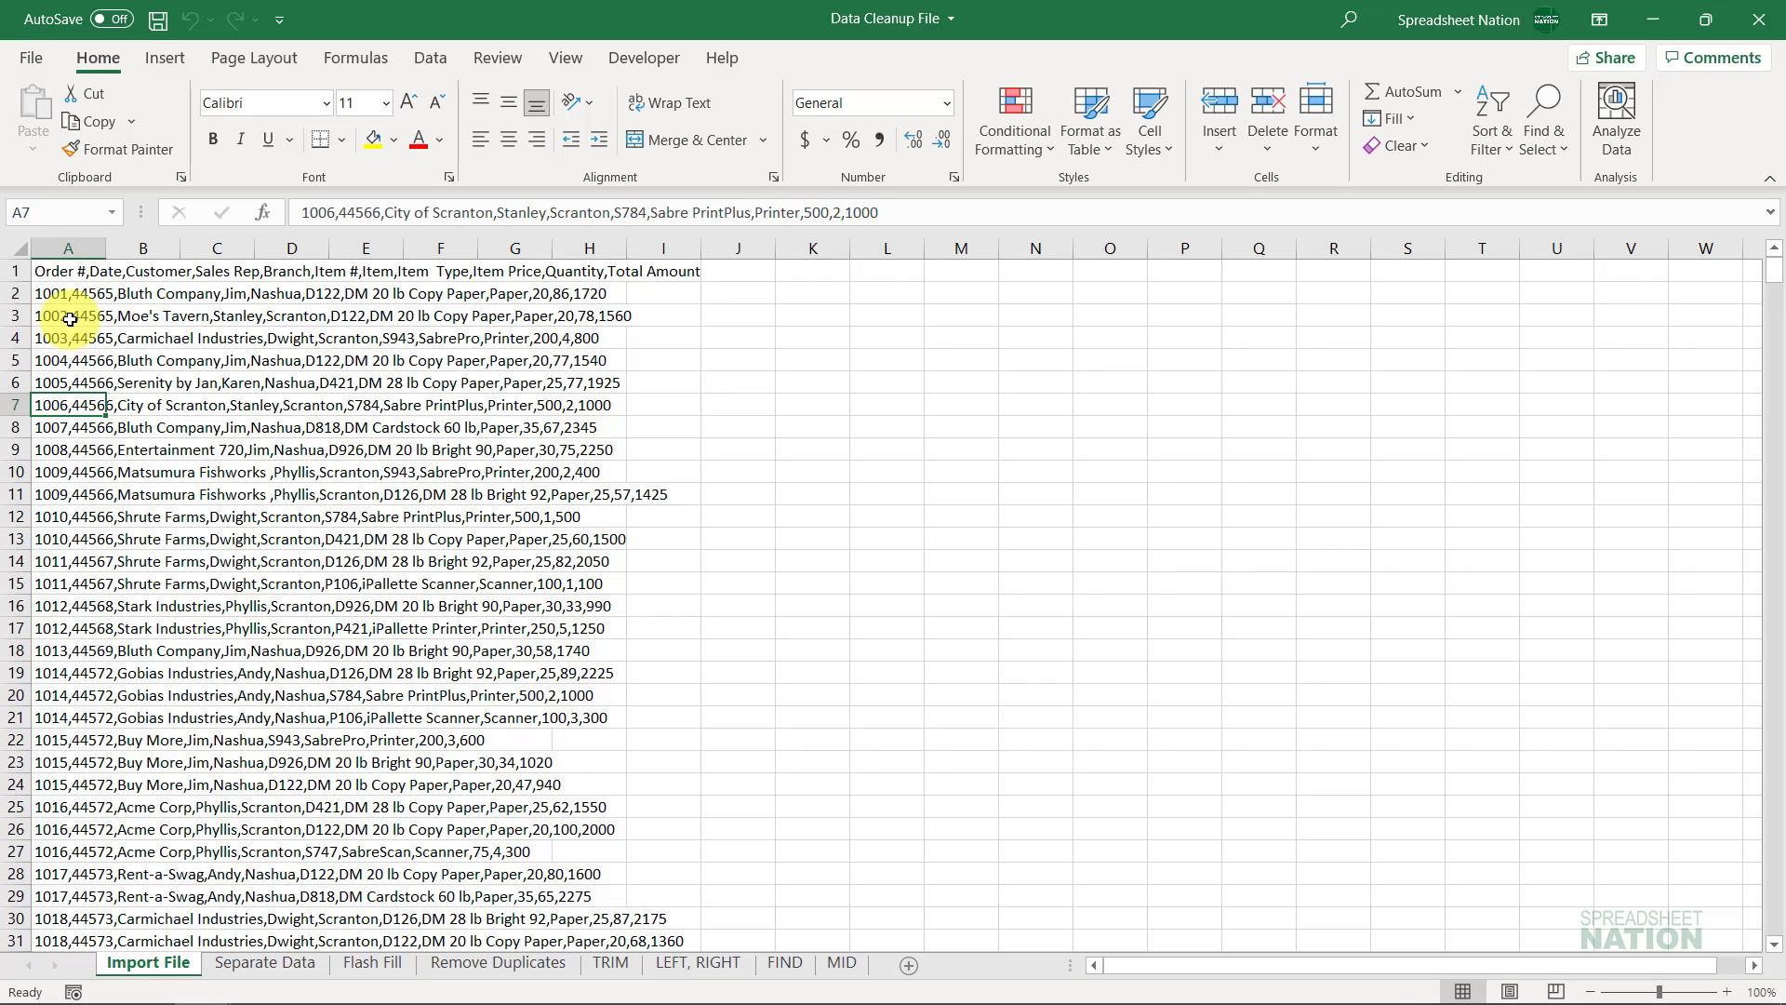
Split column A of the Import File sheet with Text to Columns as delimited data, adding comma as a delimiter
left_click(77, 268)
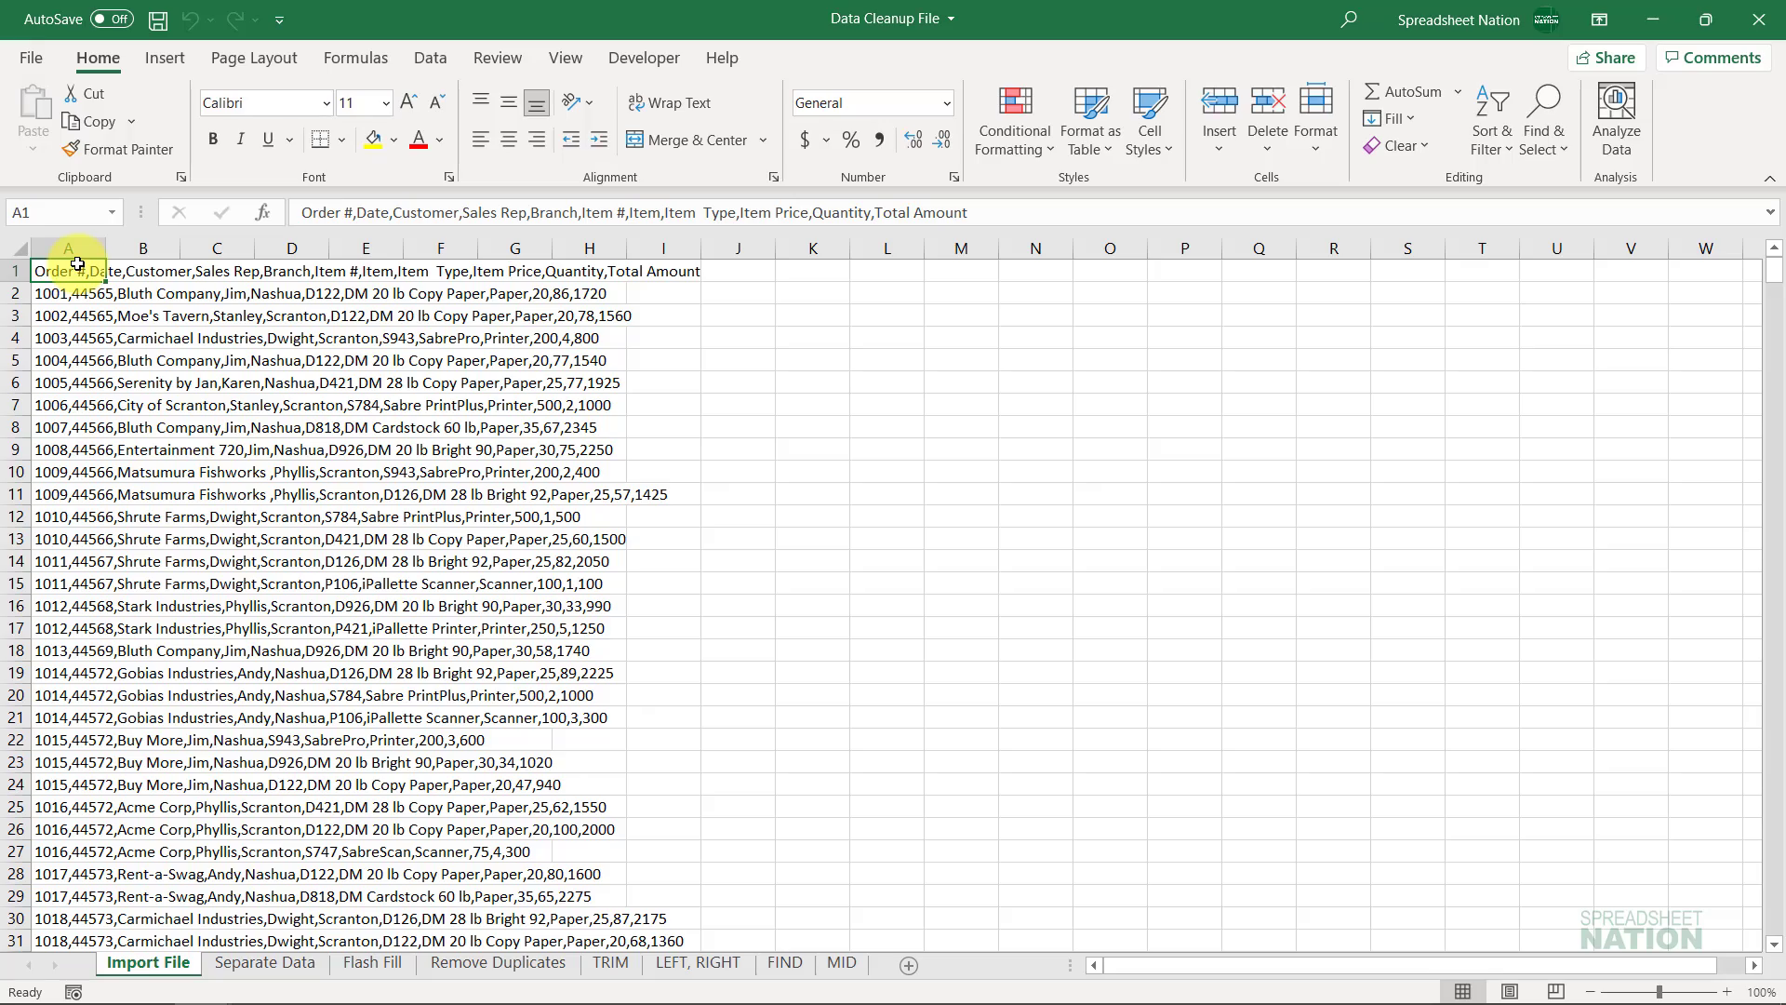
left_click(67, 240)
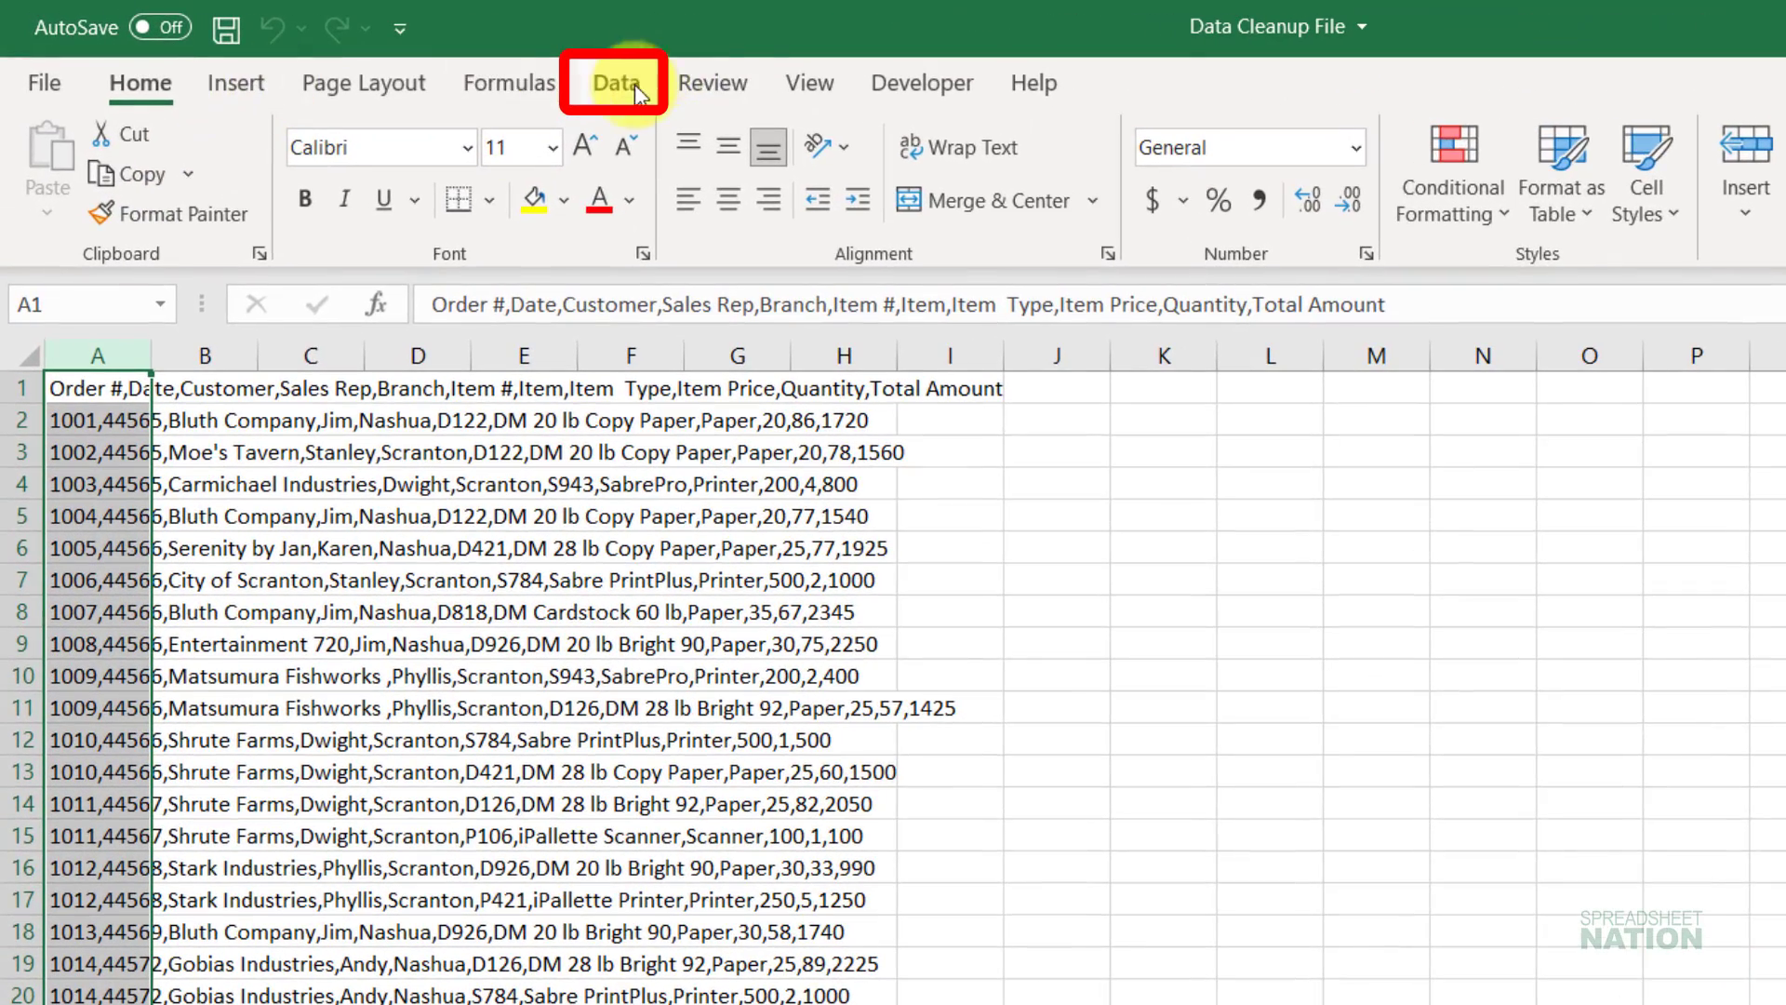
left_click(609, 82)
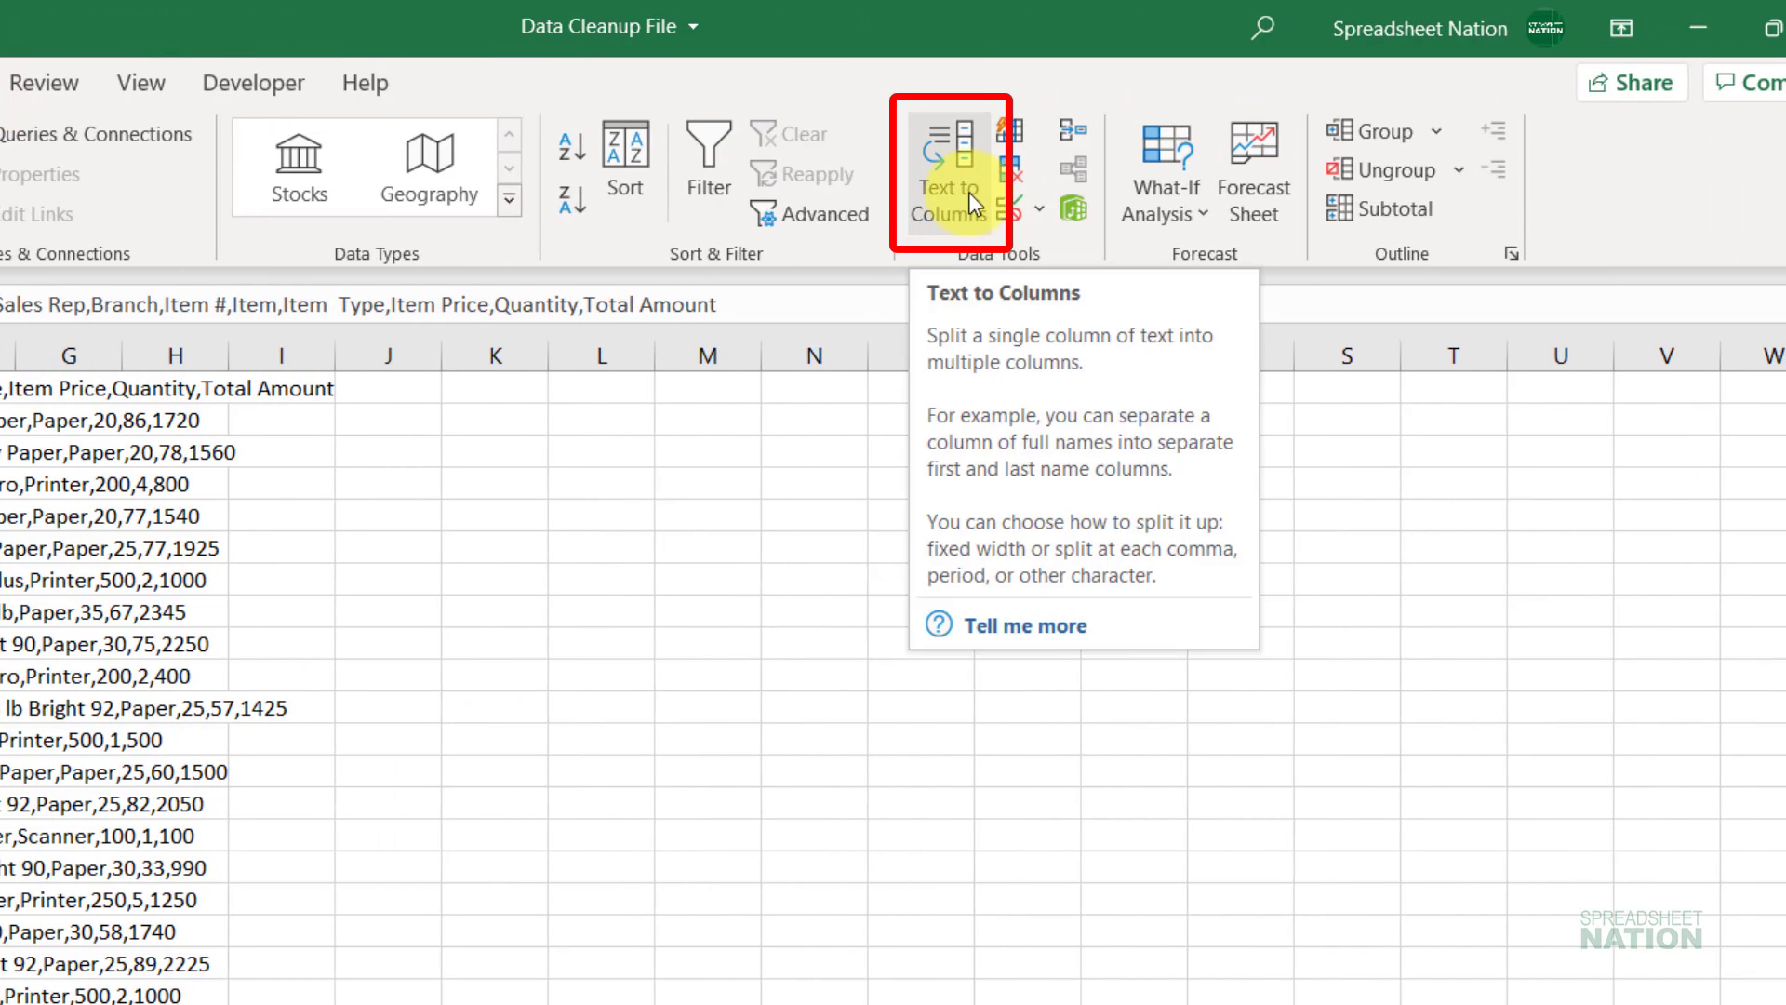
left_click(968, 191)
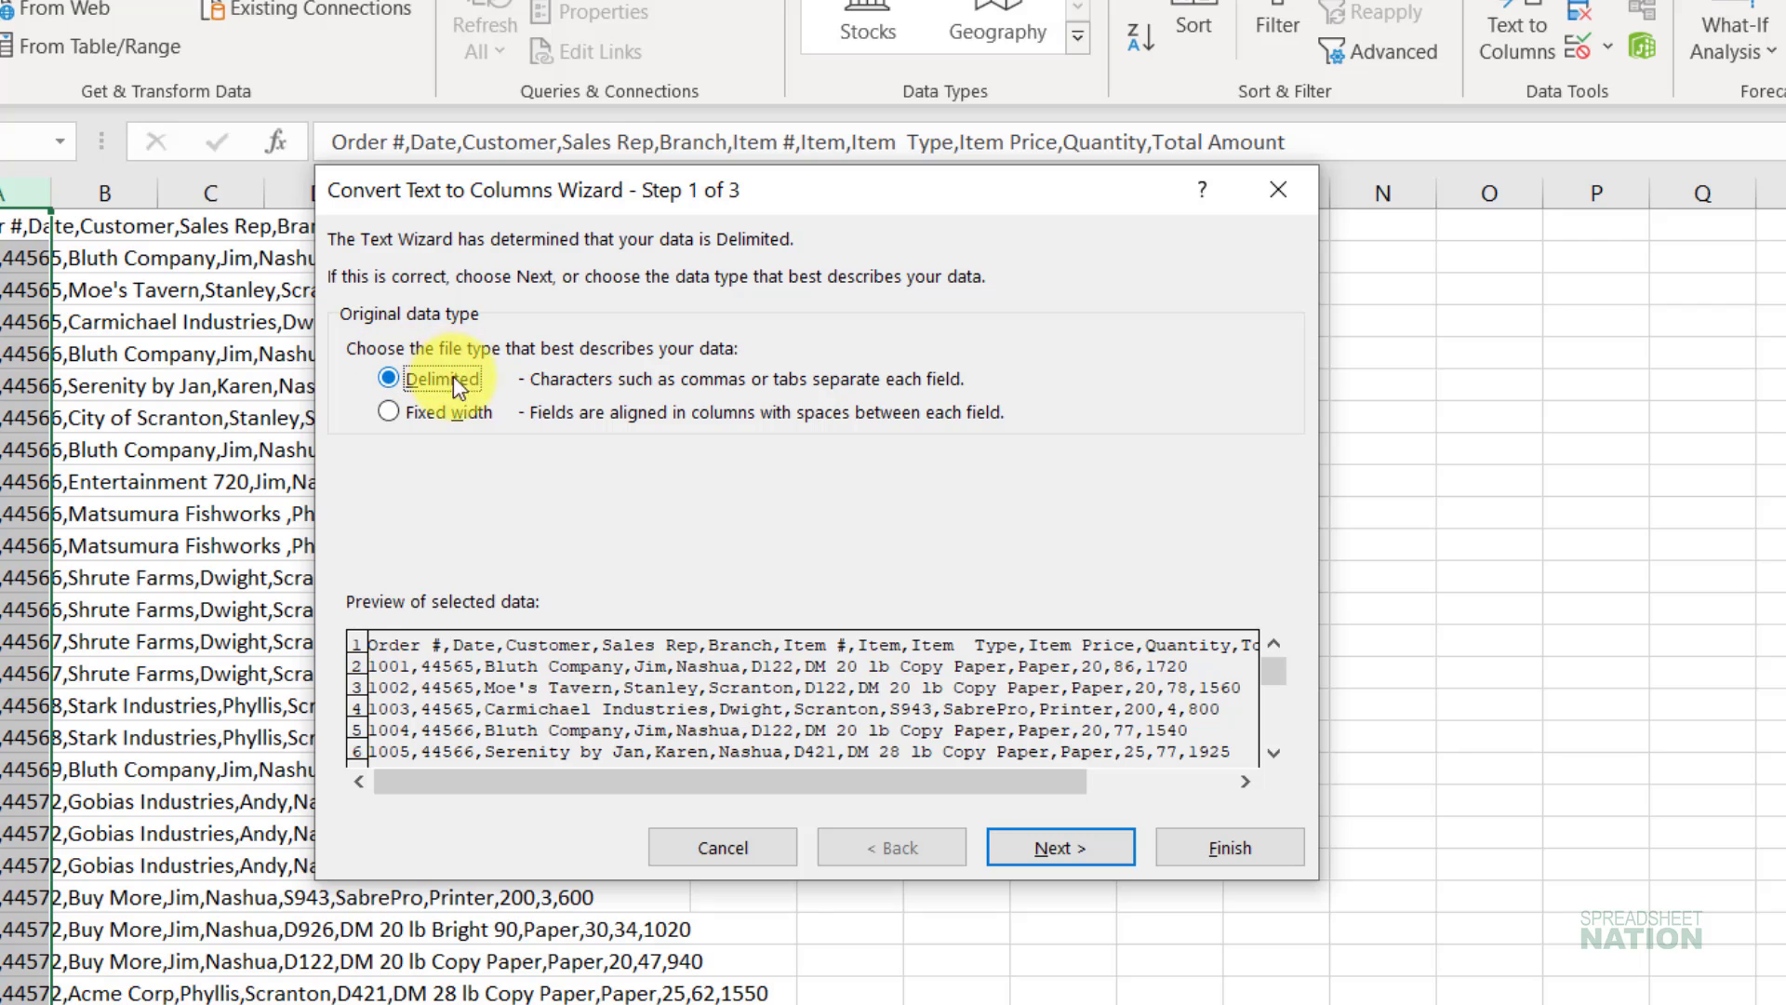
left_click(1083, 851)
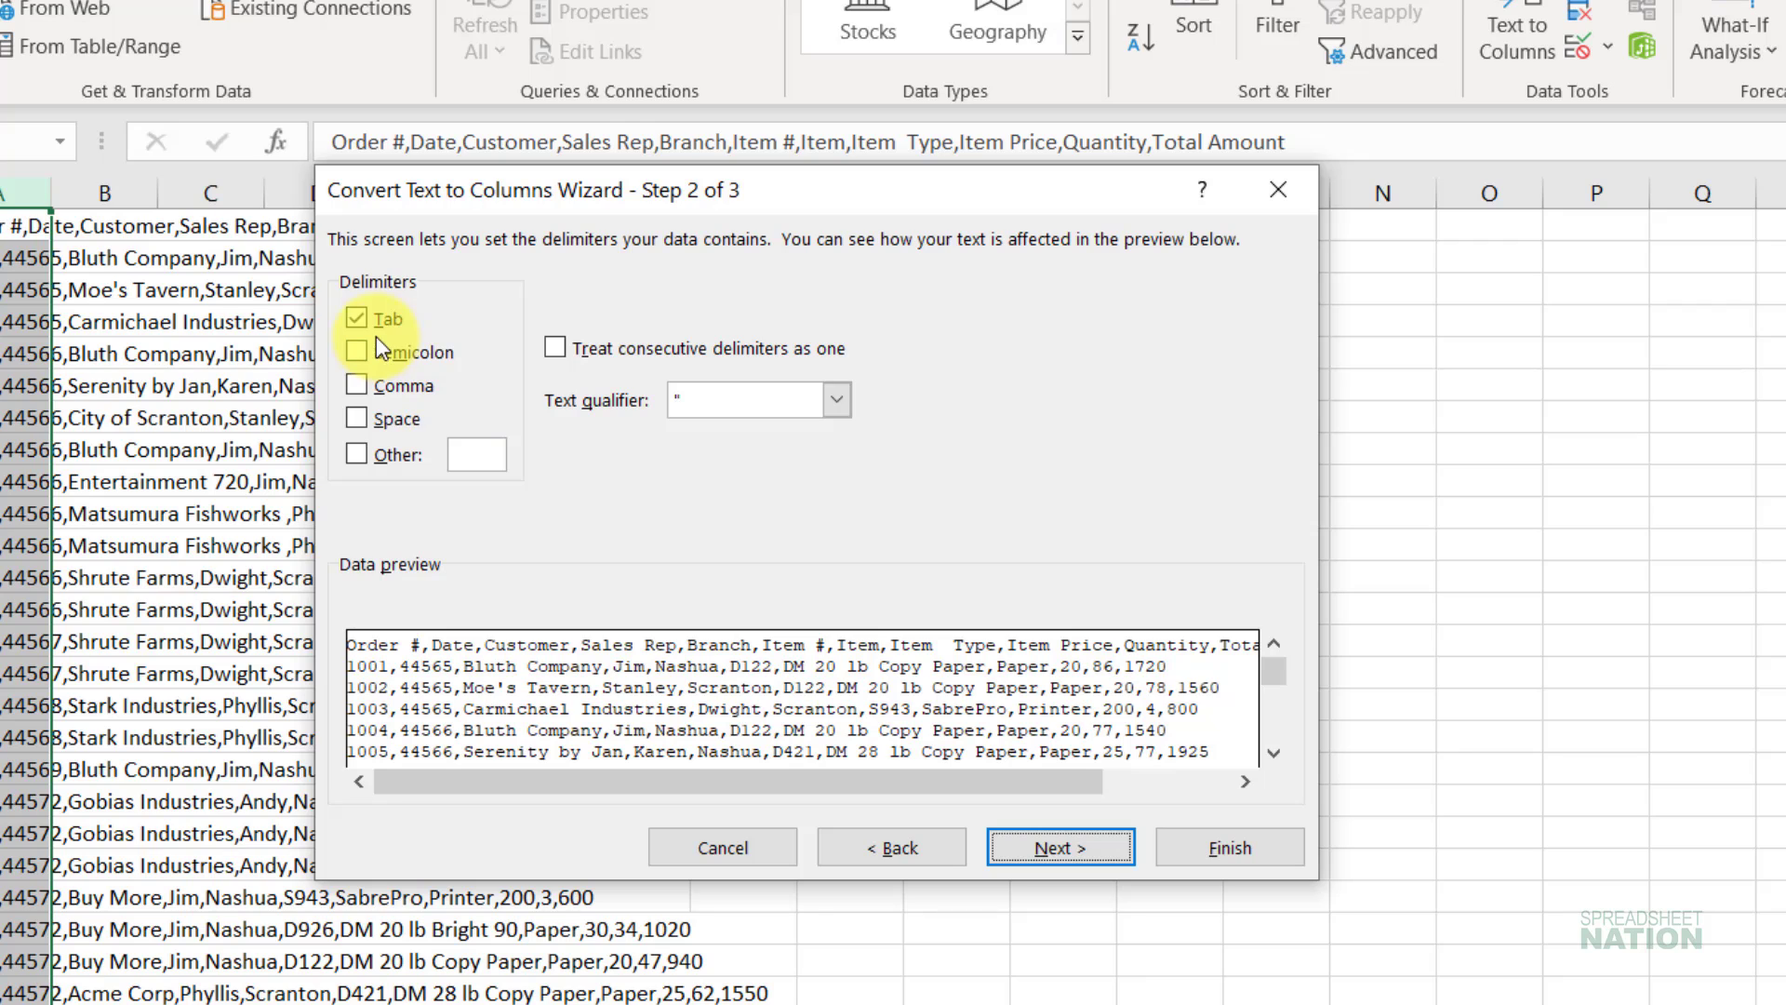
left_click(358, 386)
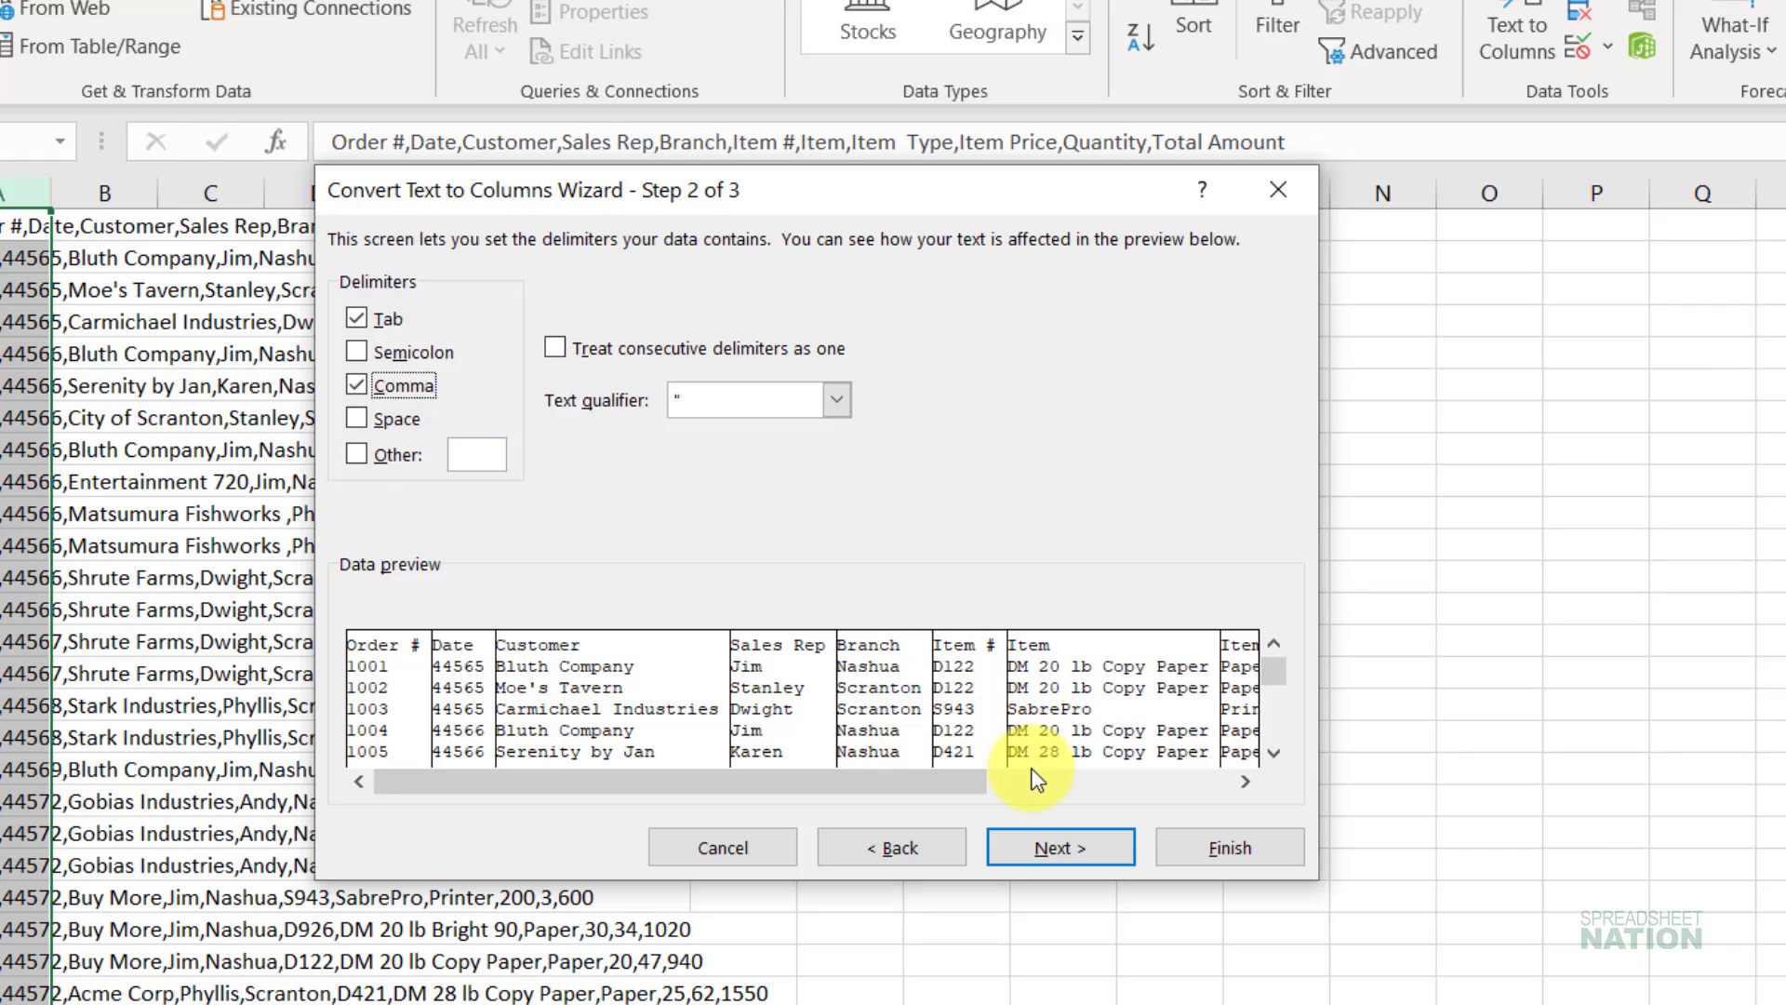
left_click(1048, 828)
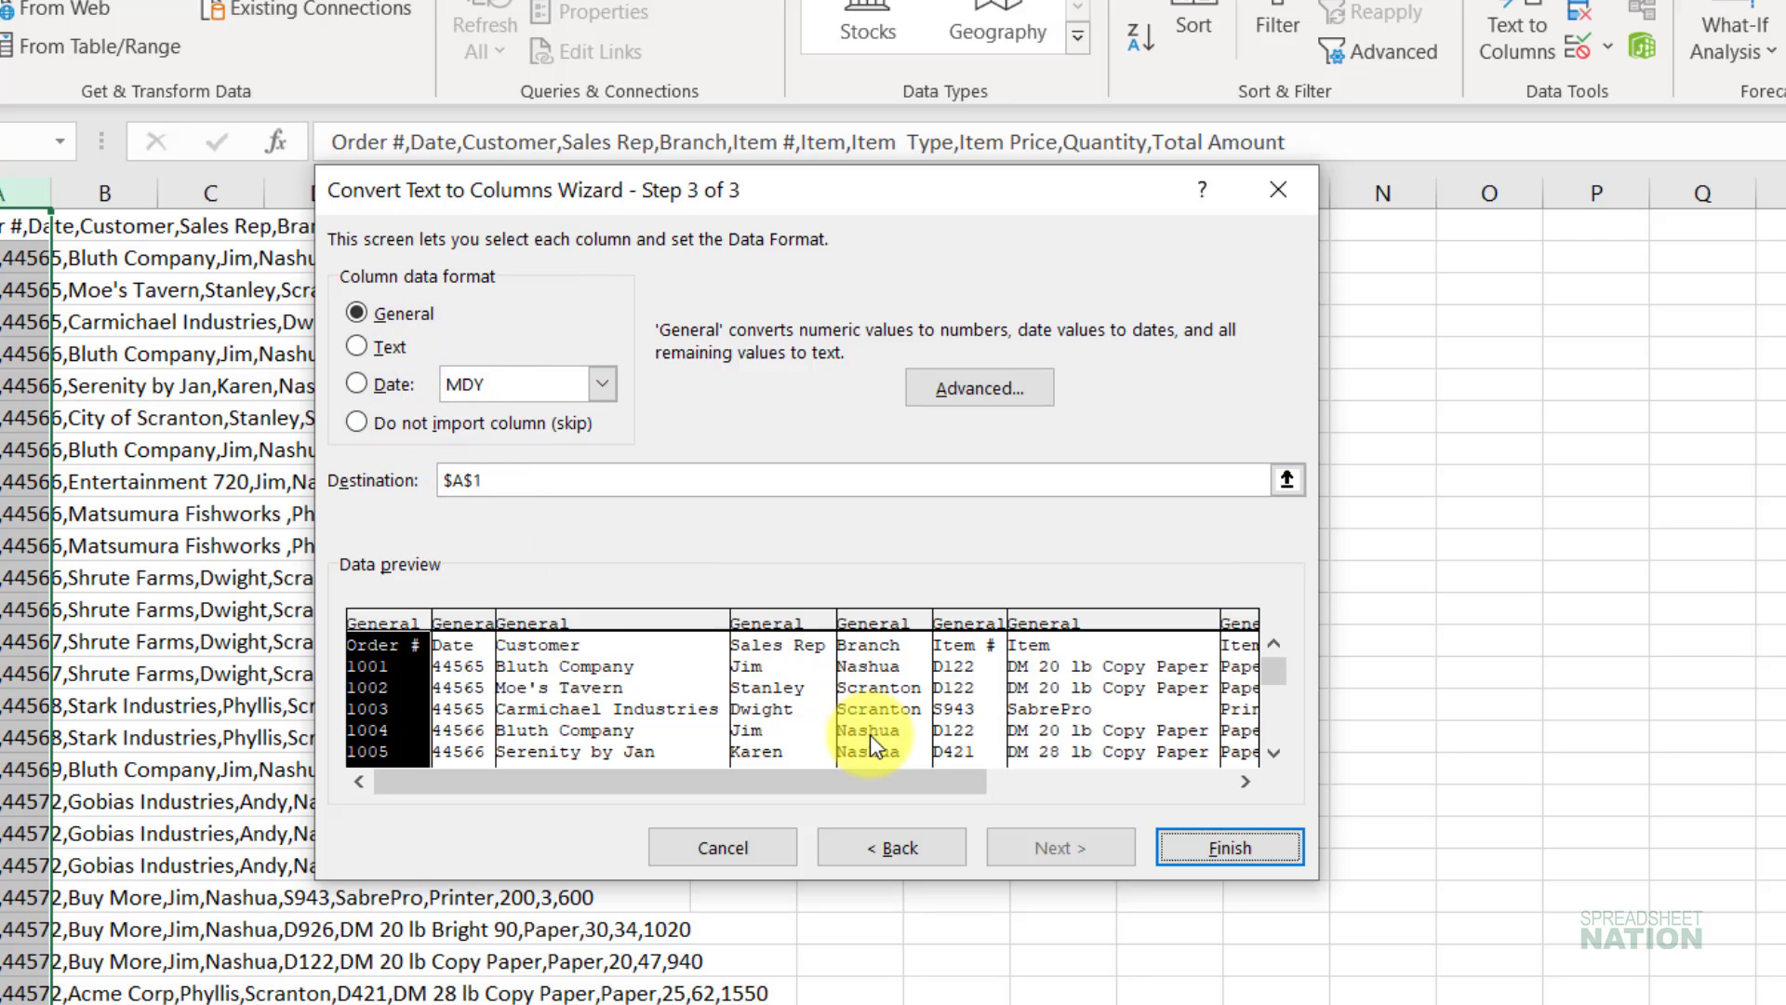
left_click(1230, 849)
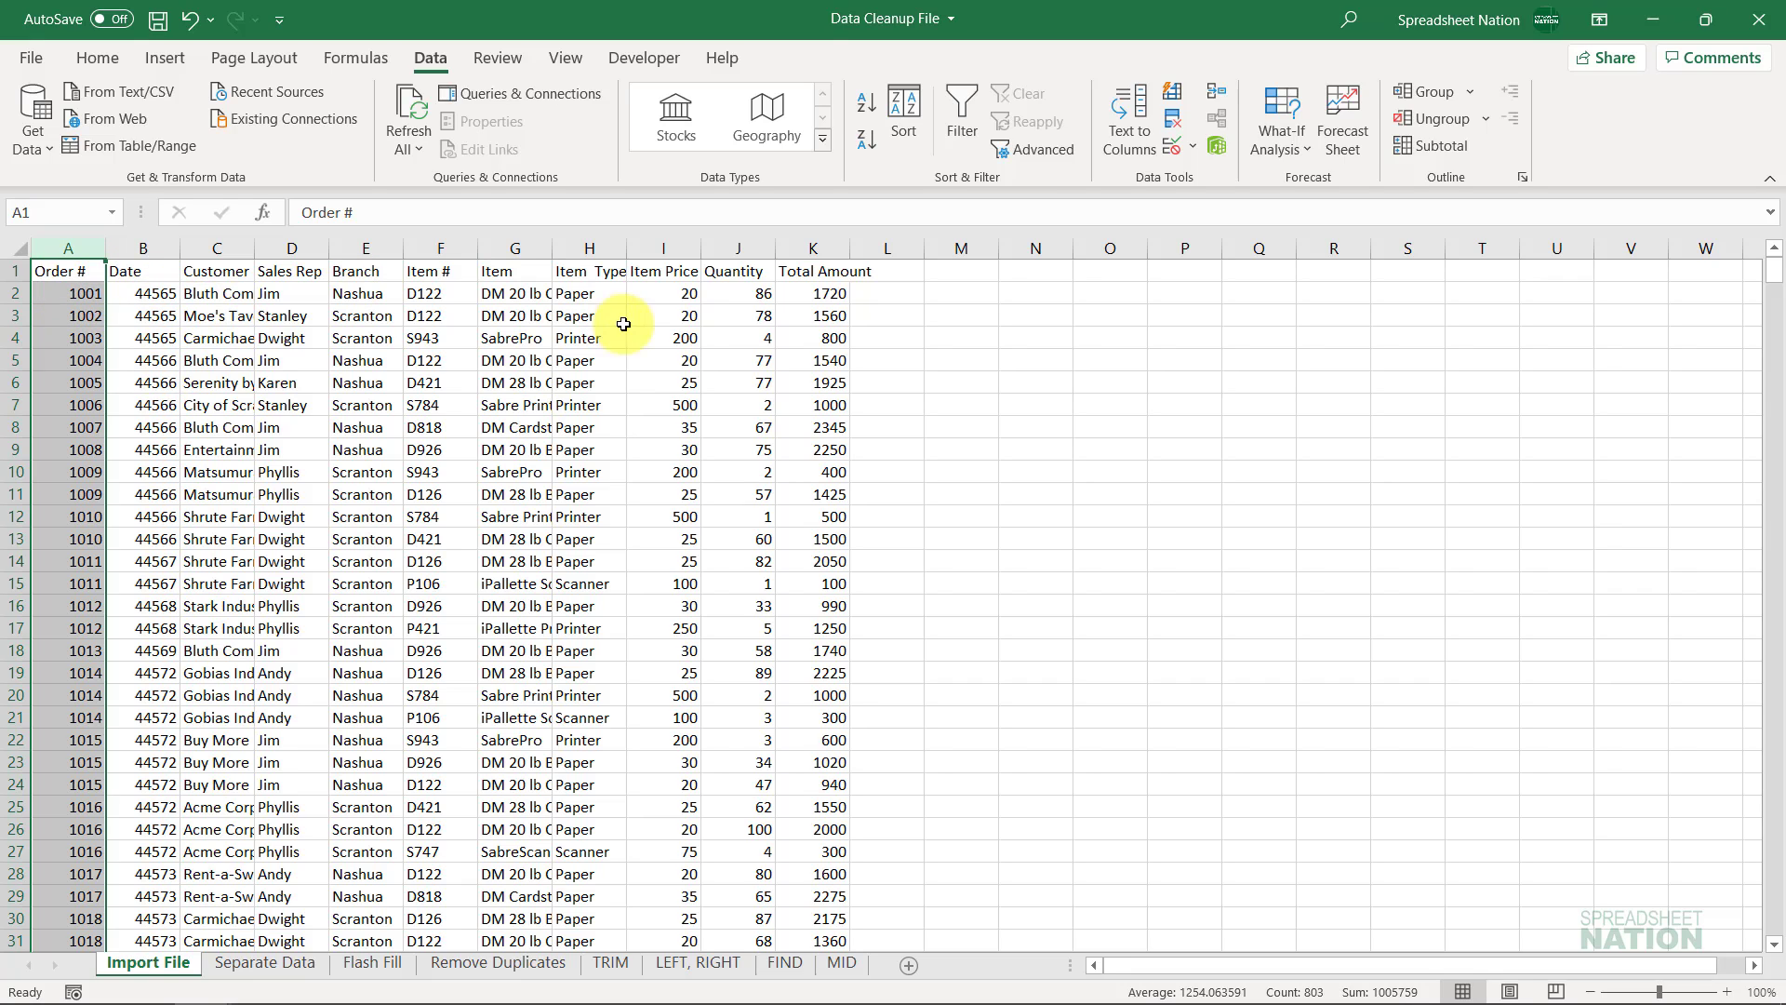
Format the Date column of the Import File sheet as Short Date and look across the separated columns
left_click(149, 247)
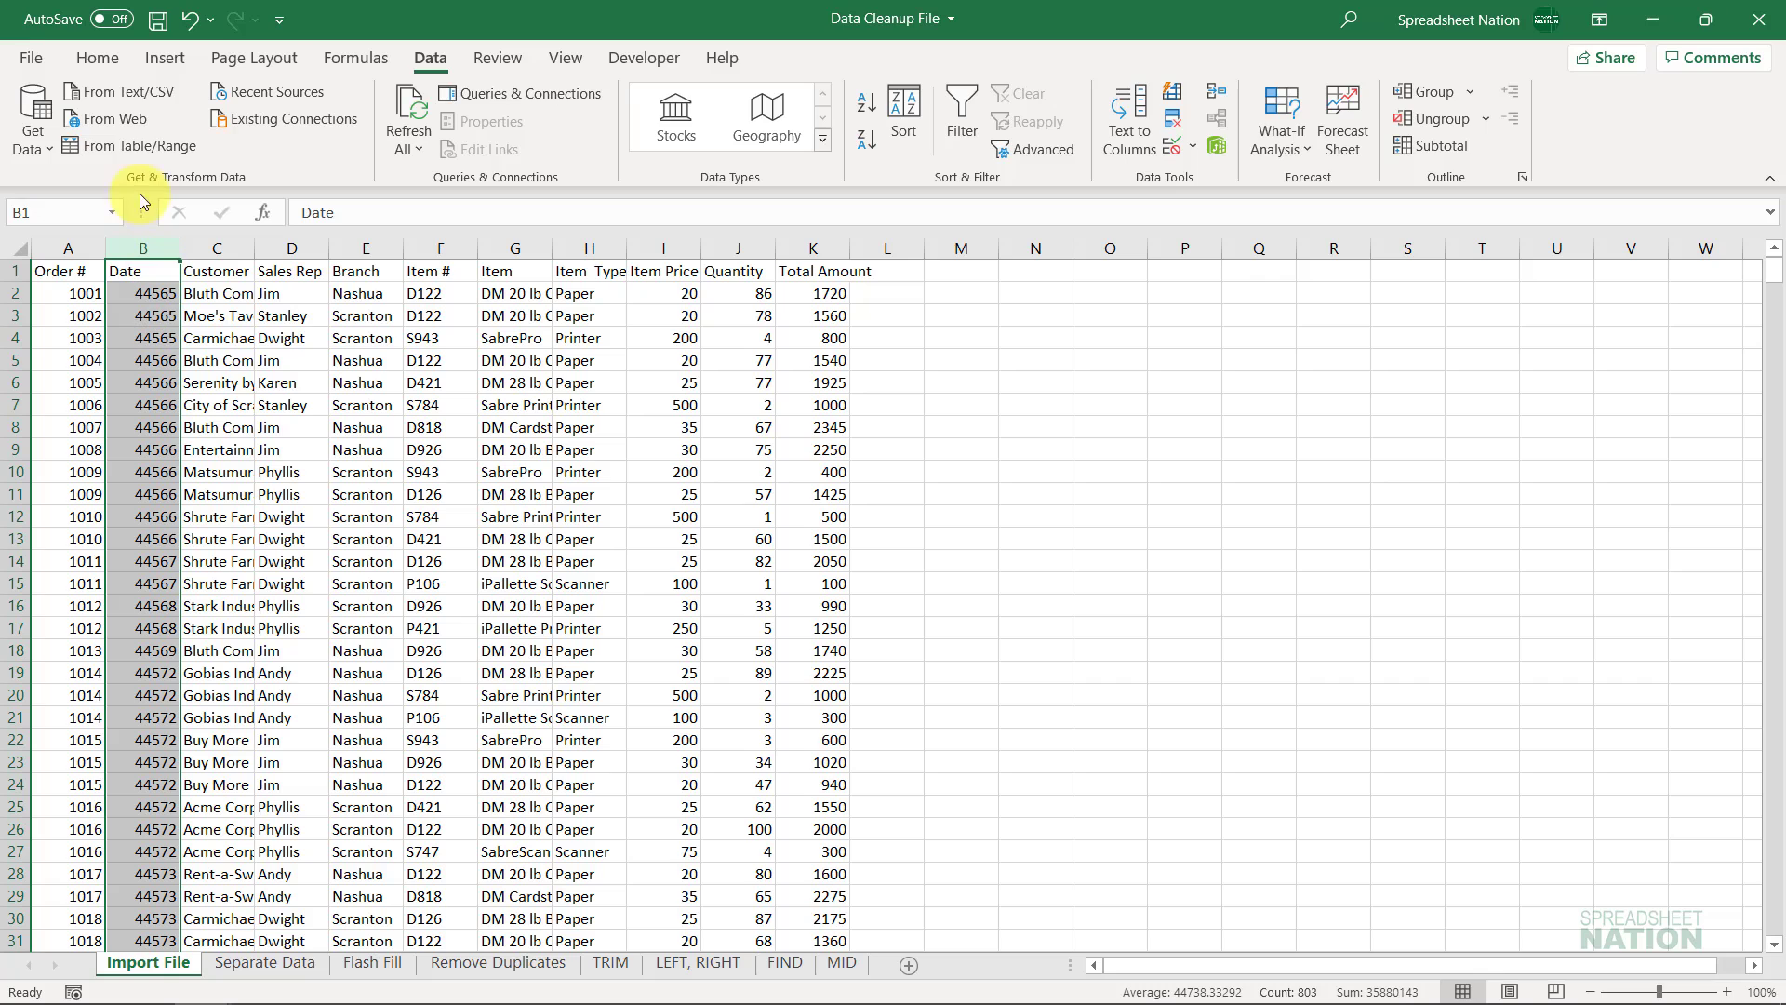
left_click(98, 62)
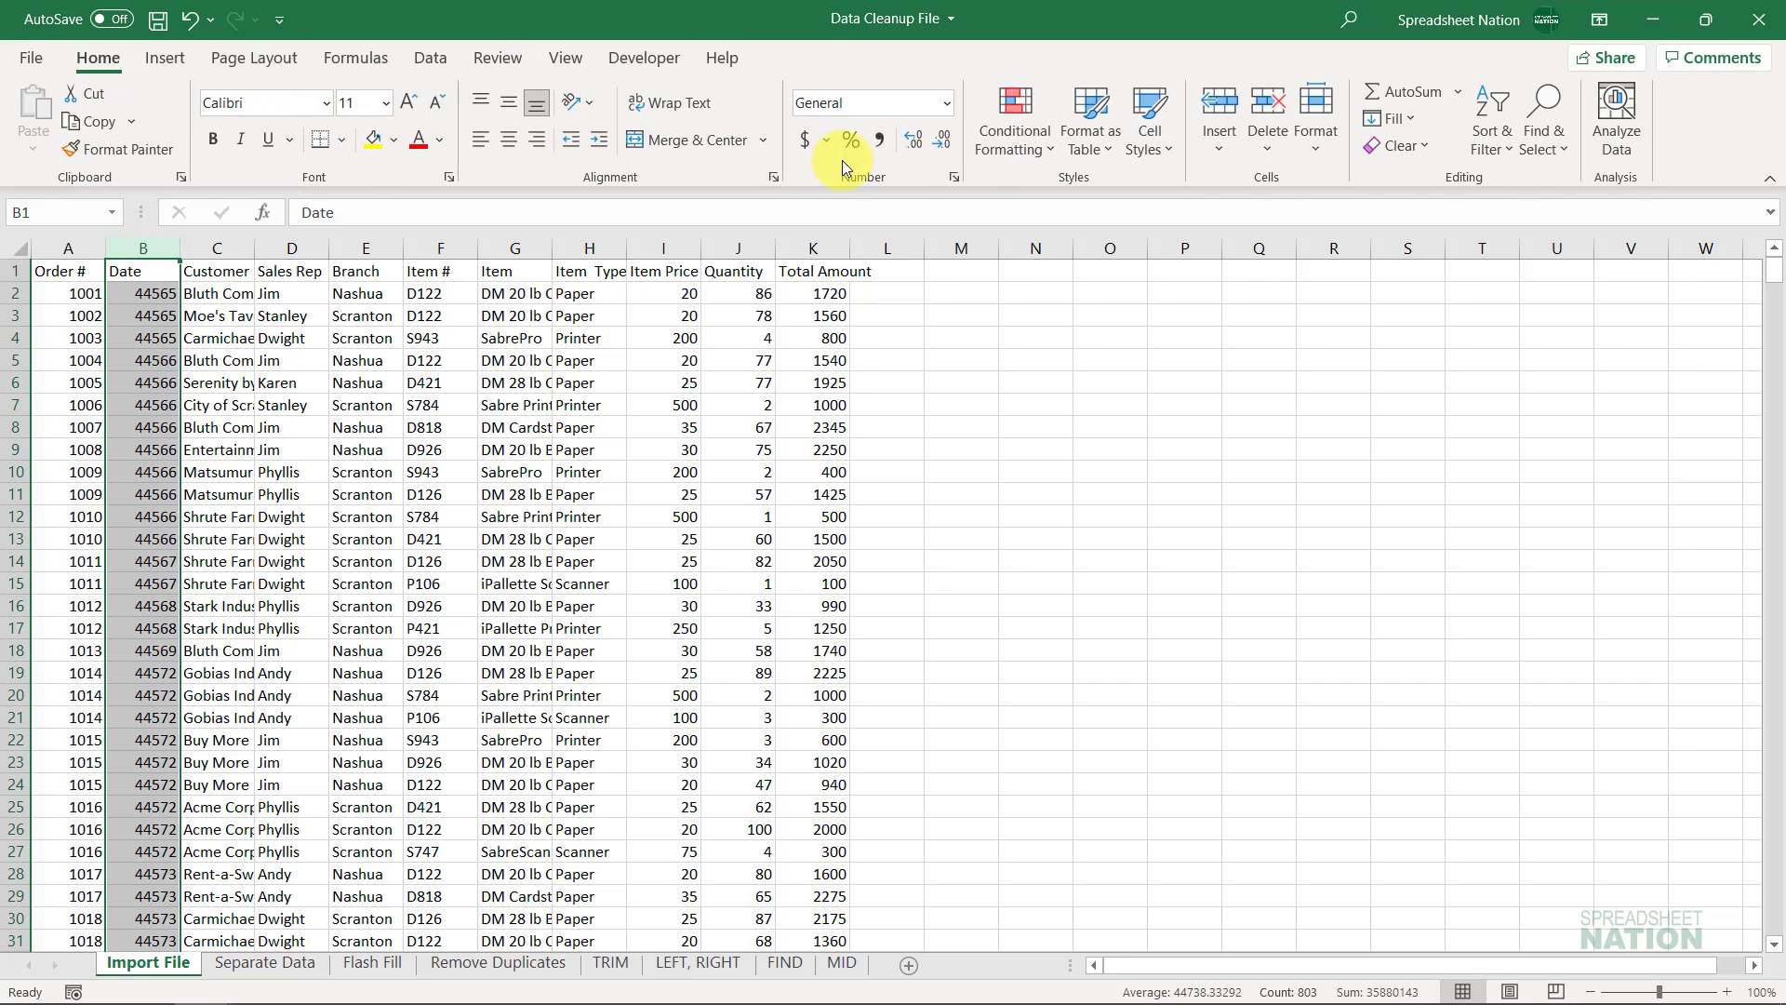
left_click(946, 102)
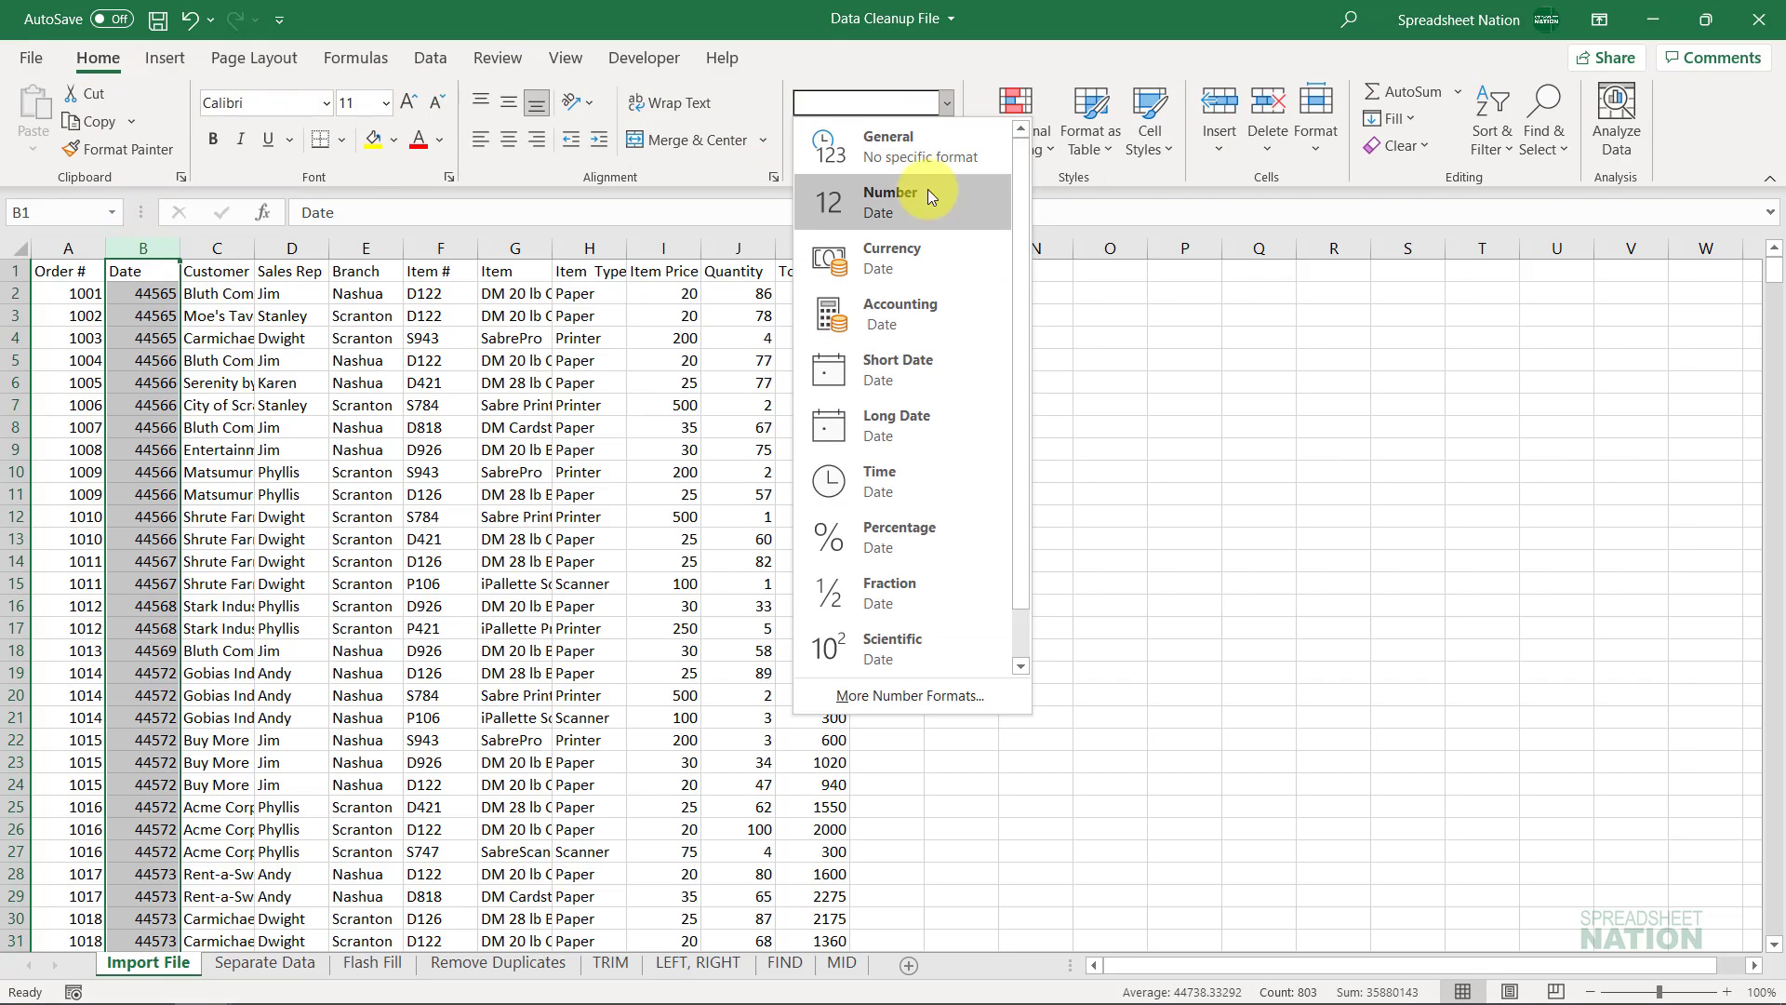
left_click(930, 383)
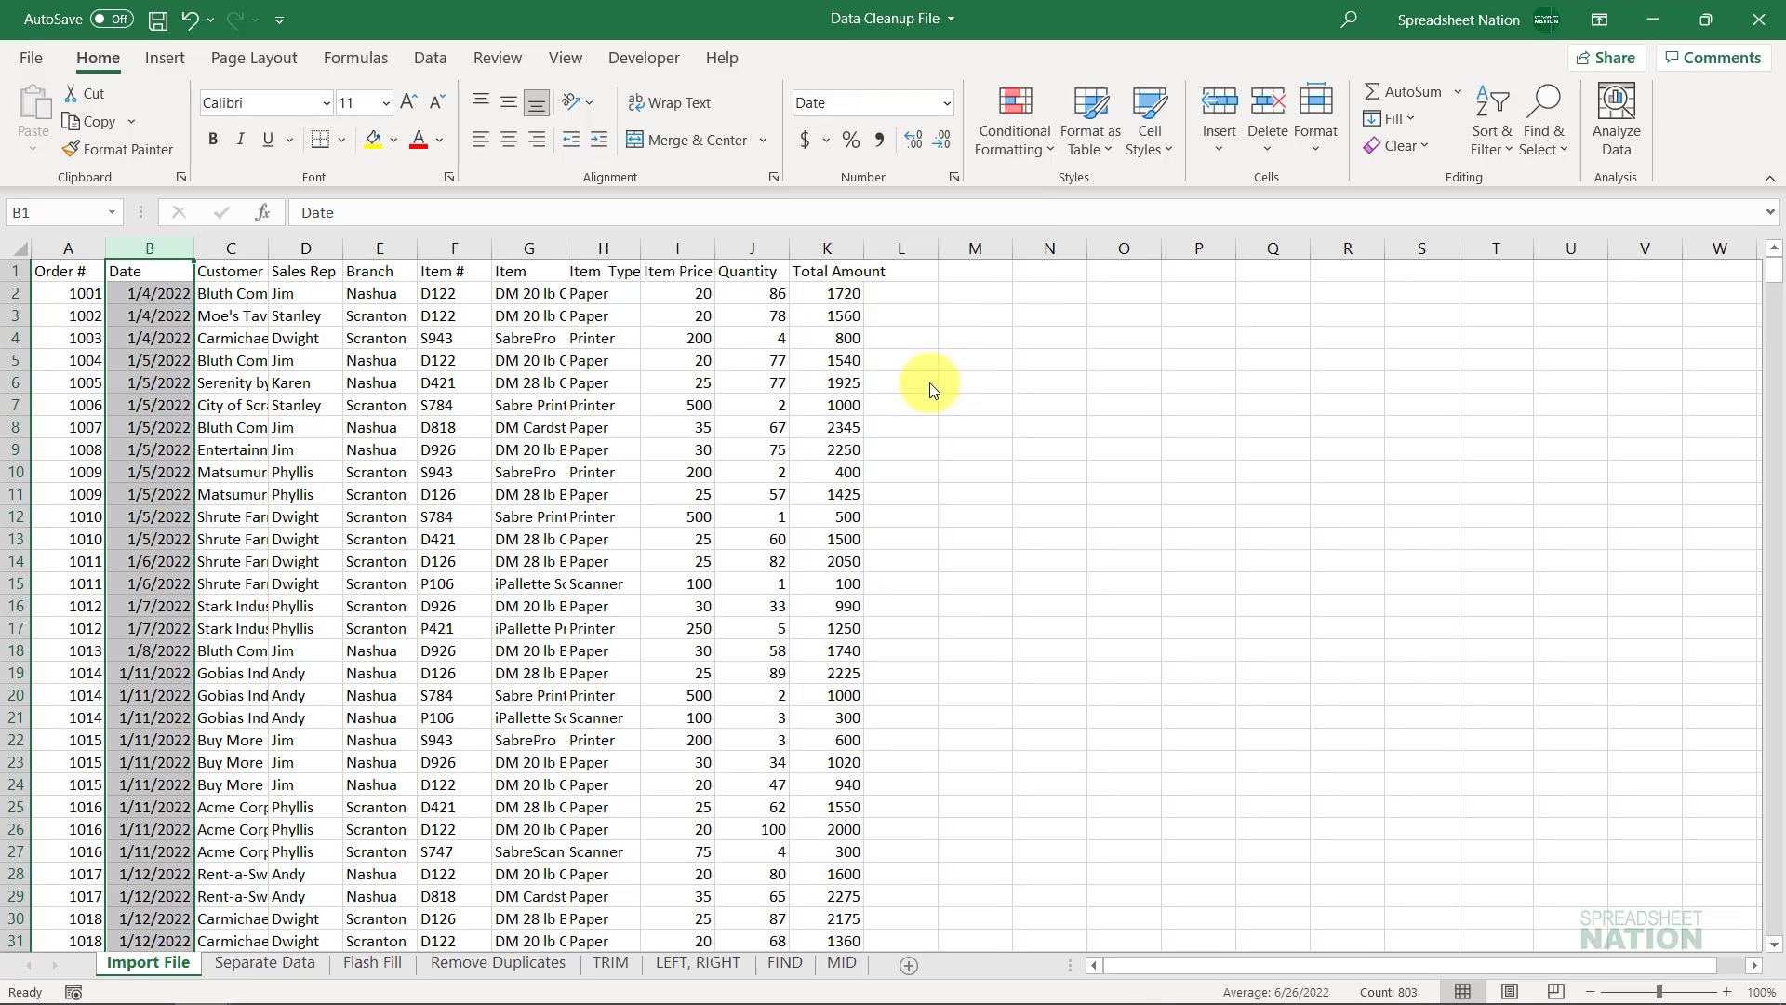
left_click(253, 375)
scroll(253, 375, "right", 1)
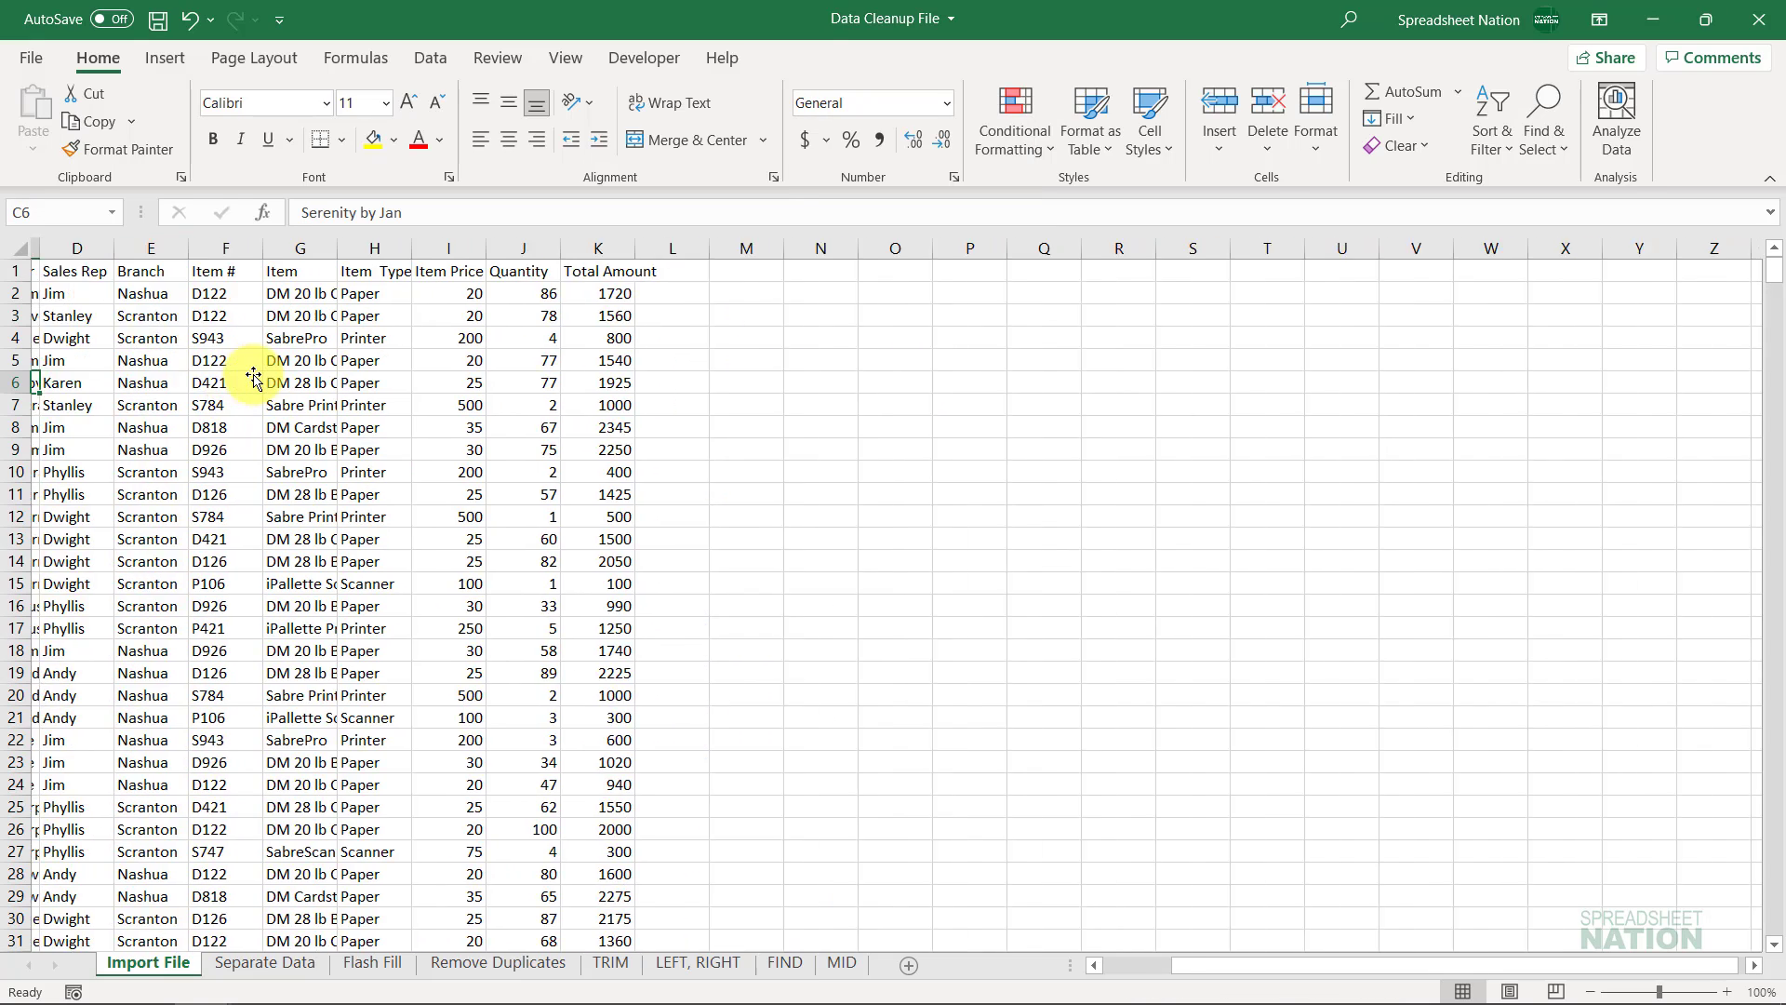
scroll(253, 375, "left", 1)
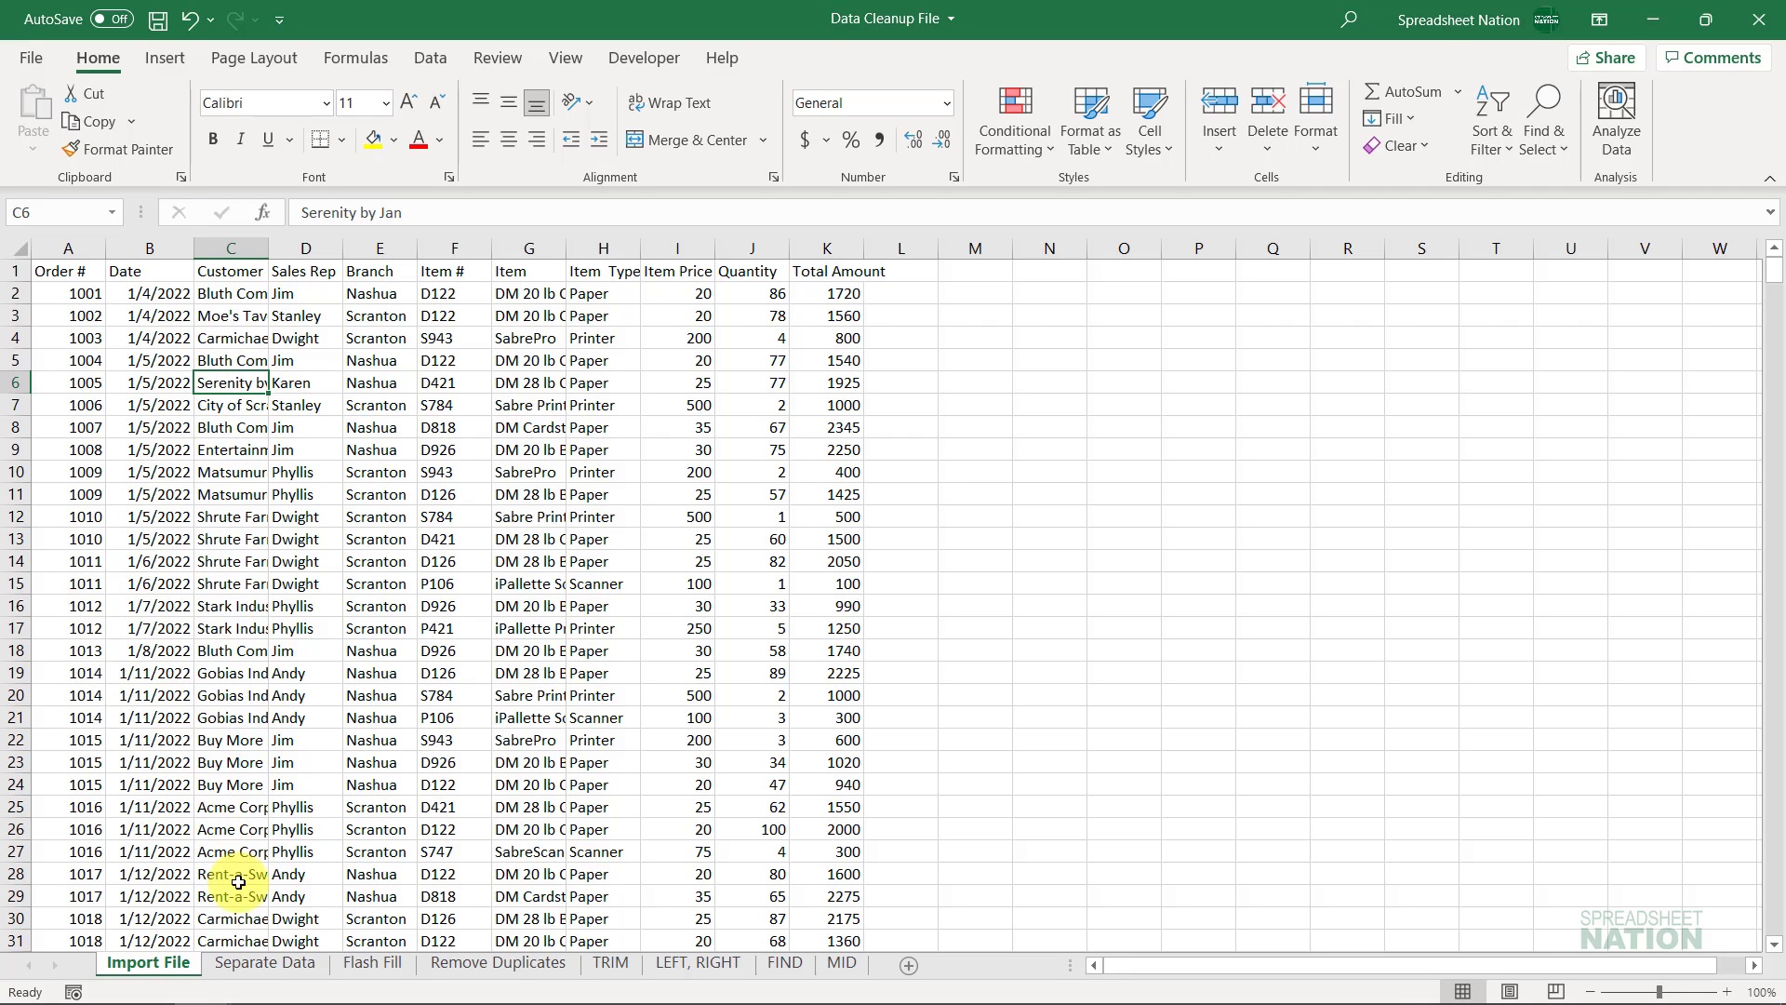
On the Separate Data sheet, split the Name column into first and last names with Text to Columns, using space instead of comma as delimiter
left_click(251, 963)
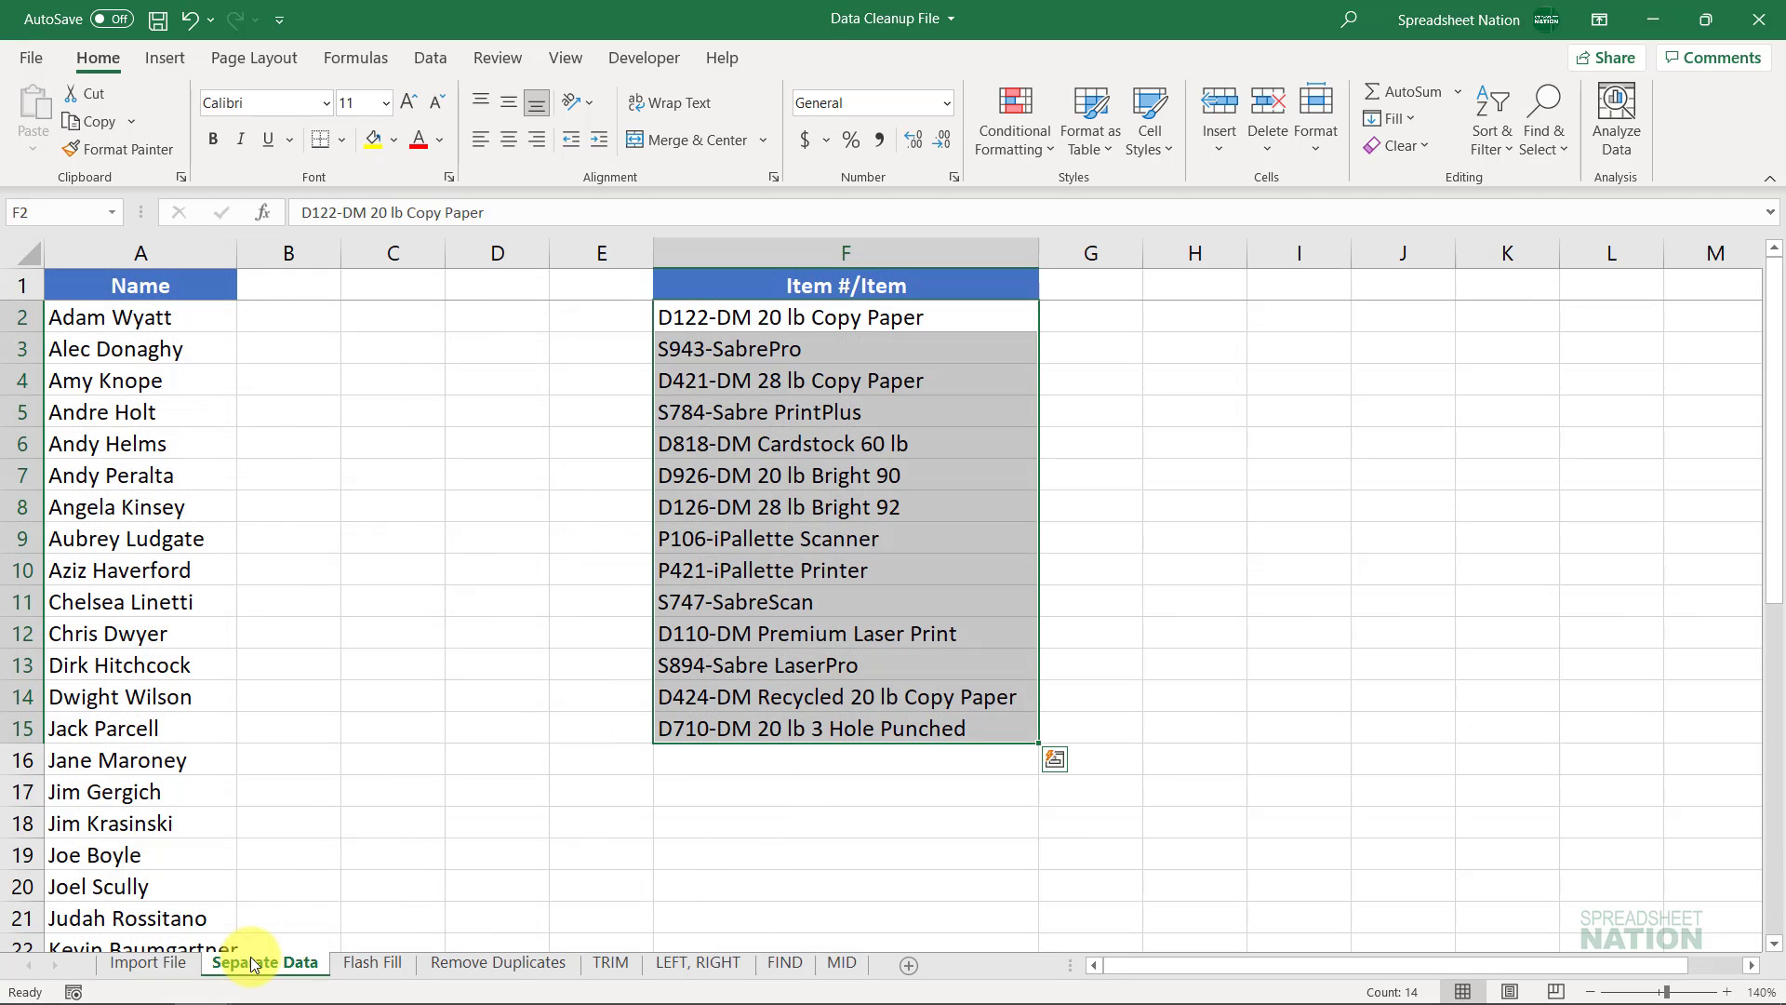
left_click(120, 346)
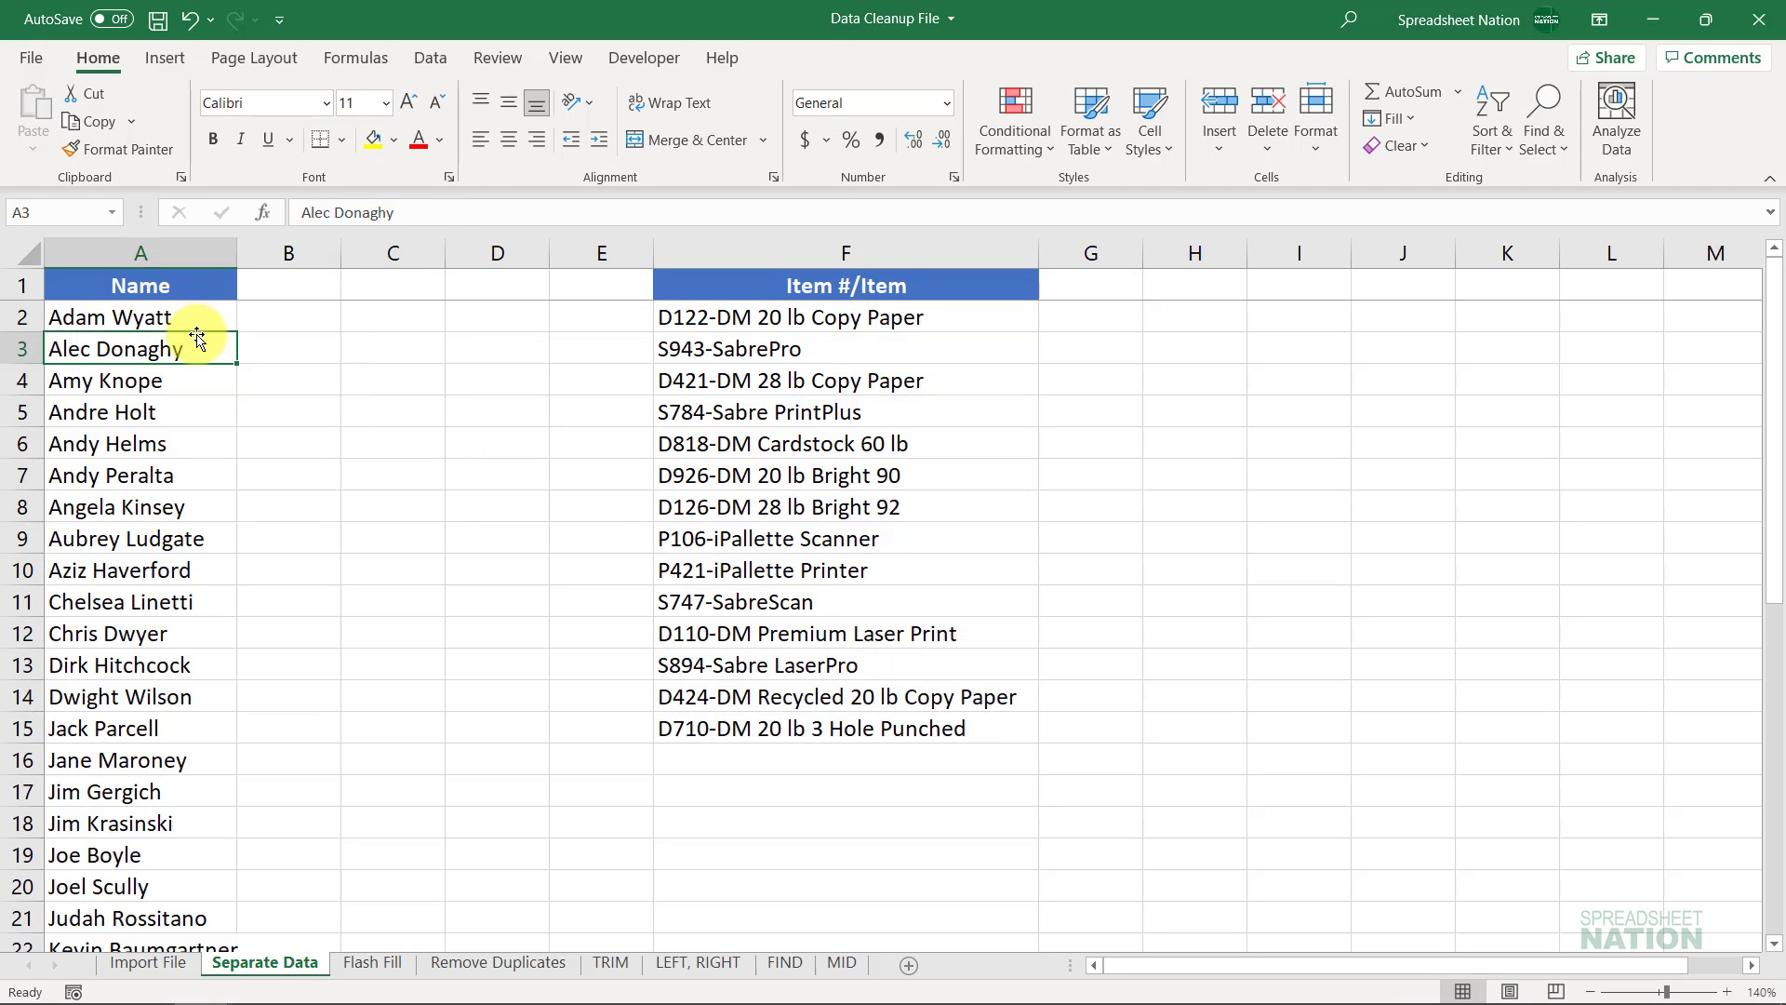
scroll(197, 337, "down", 9)
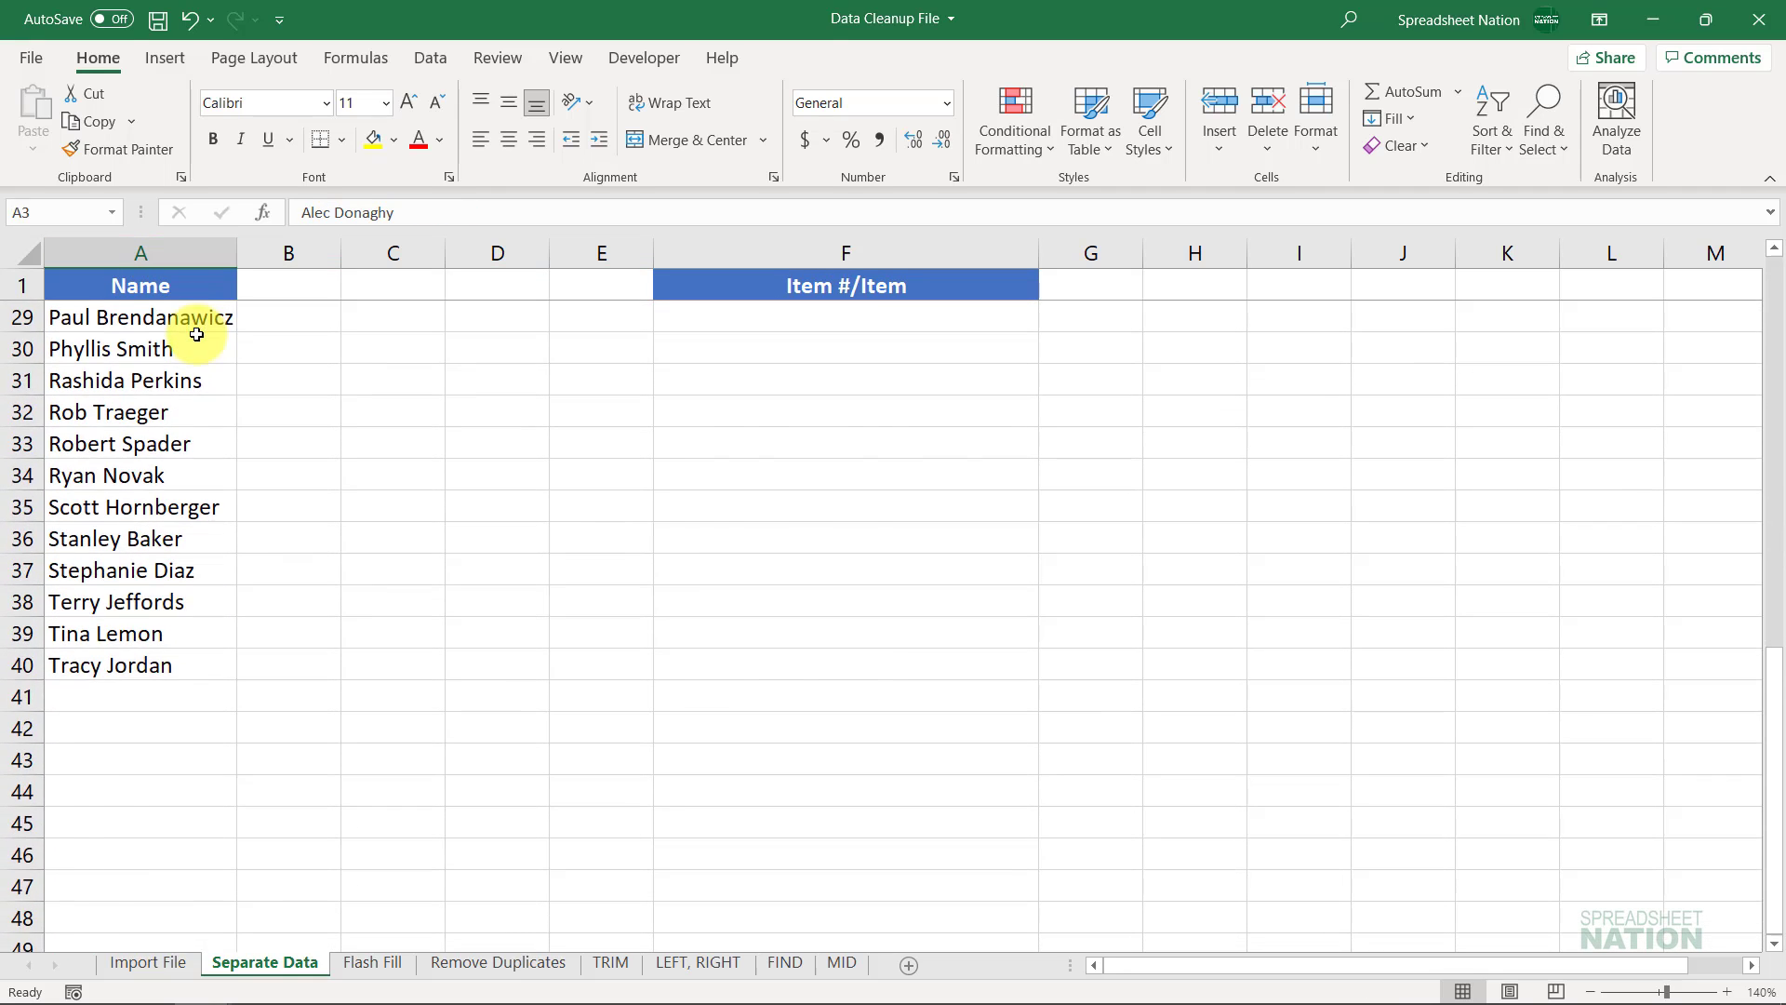
scroll(197, 337, "up", 9)
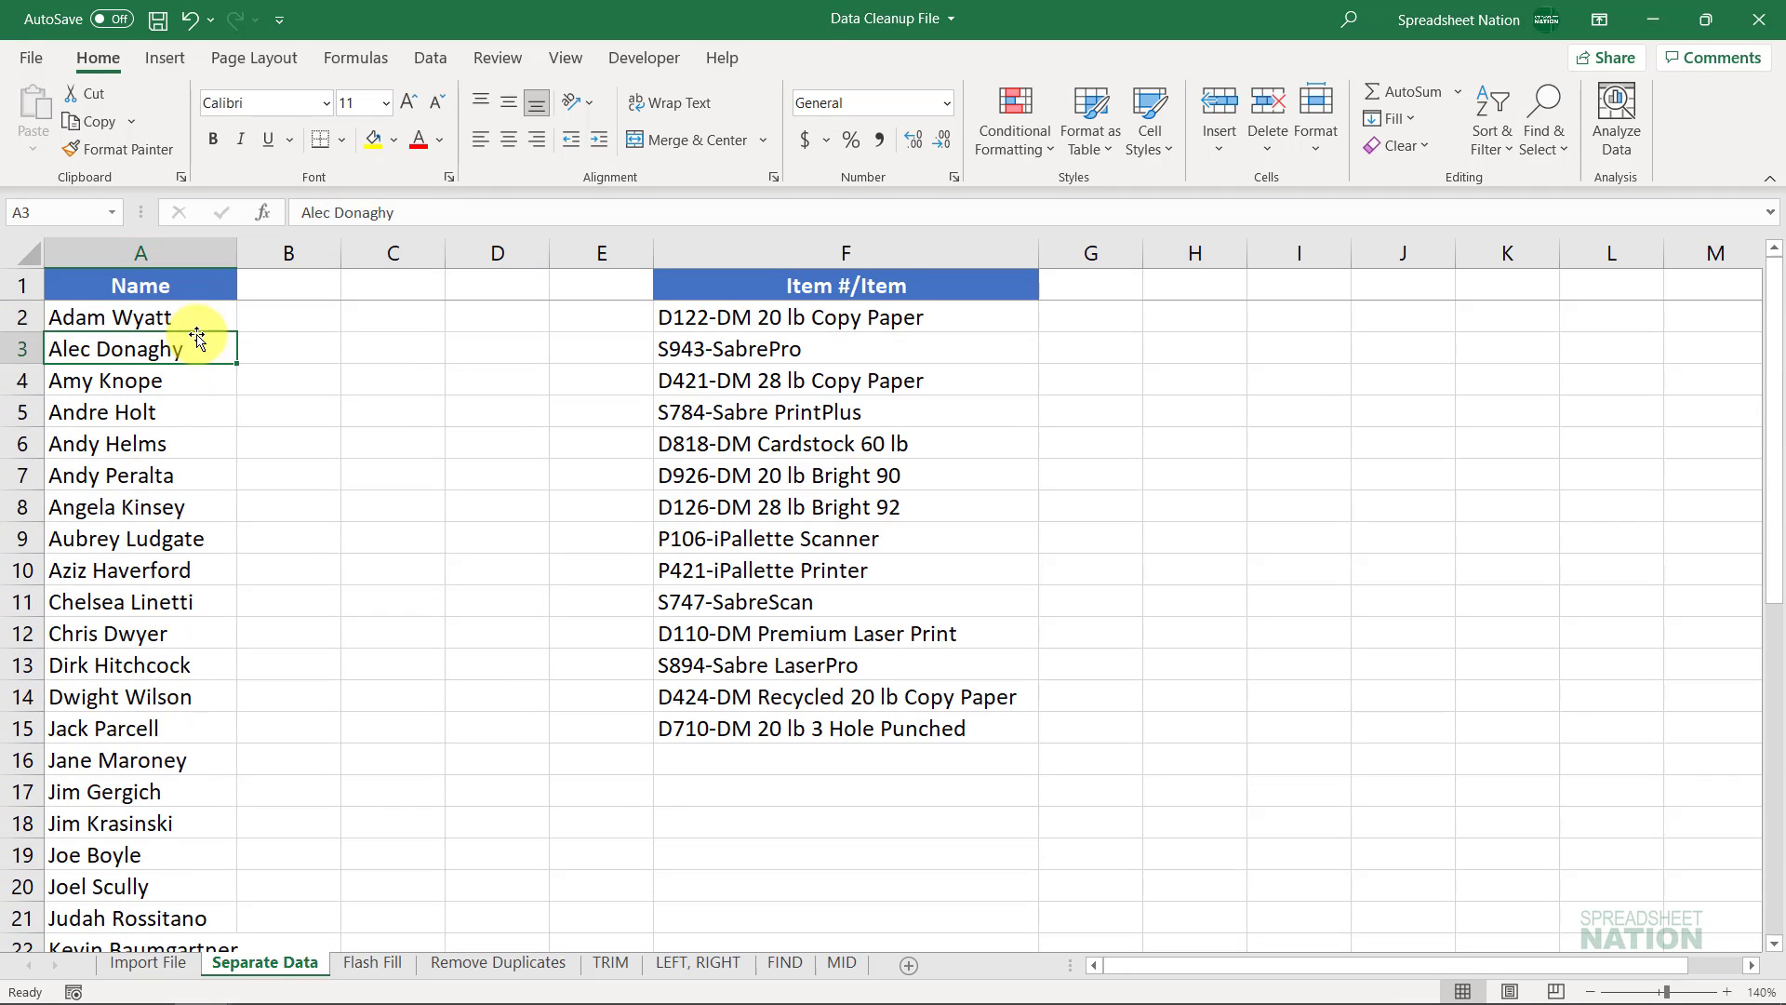
left_click(146, 248)
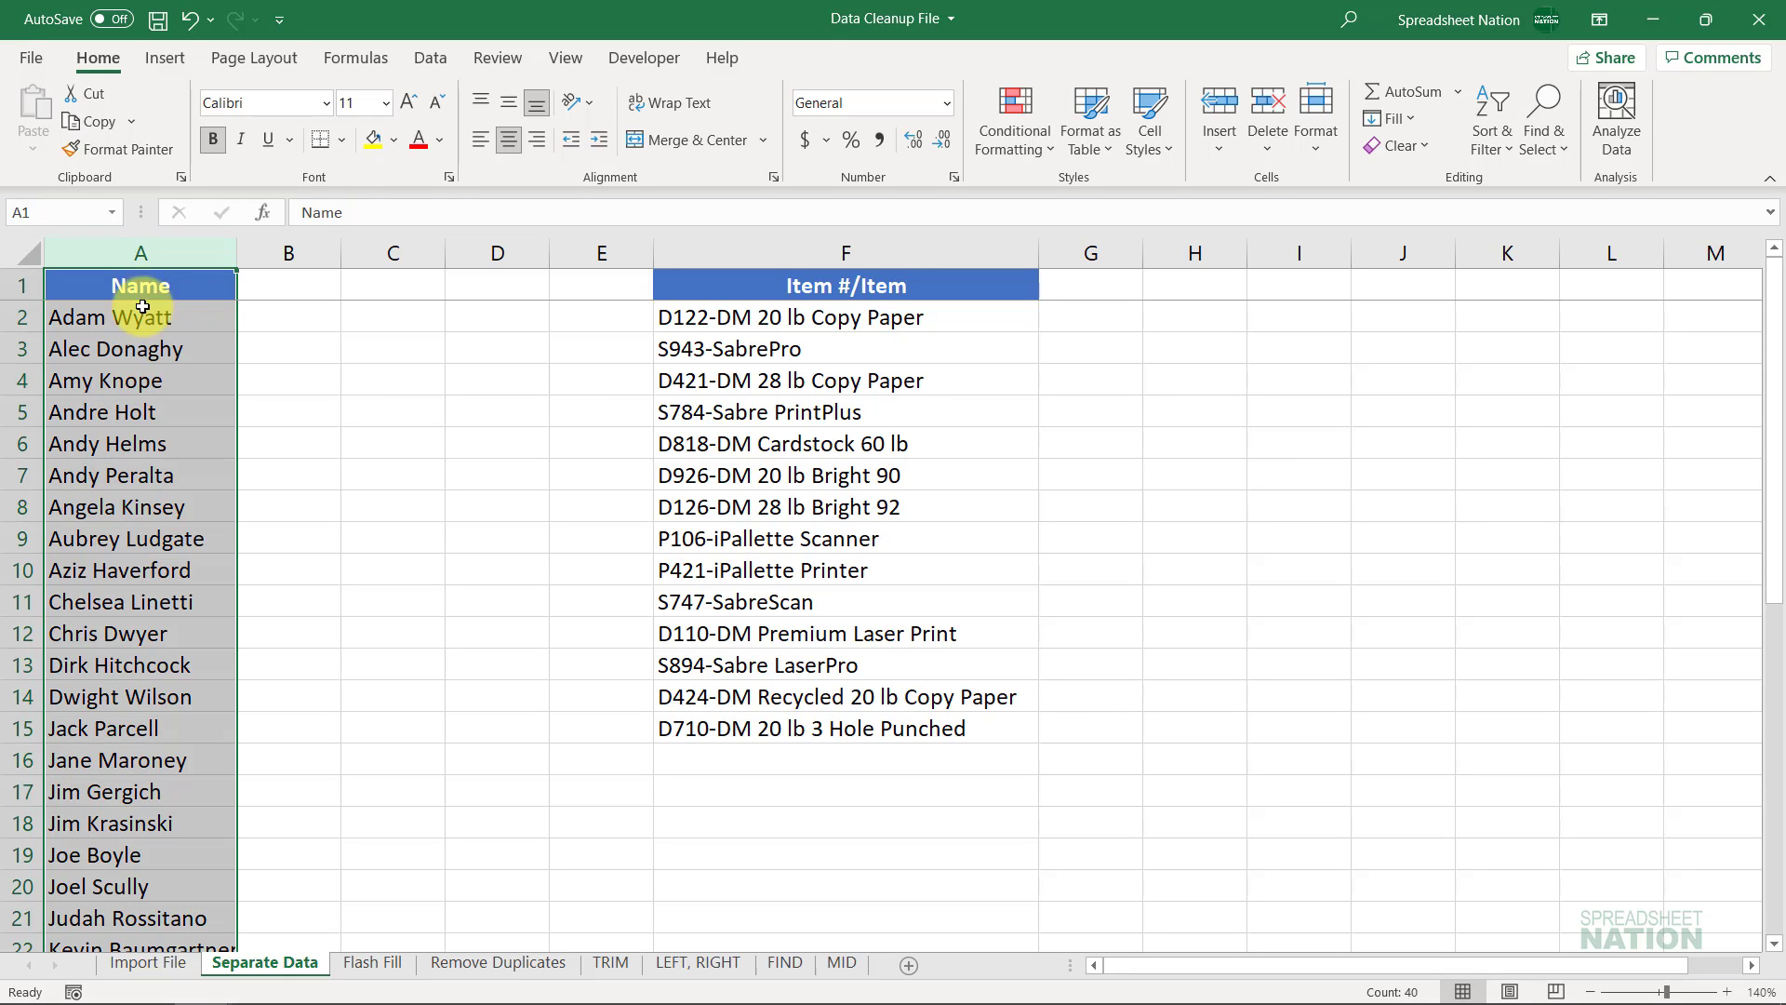
left_click(140, 251)
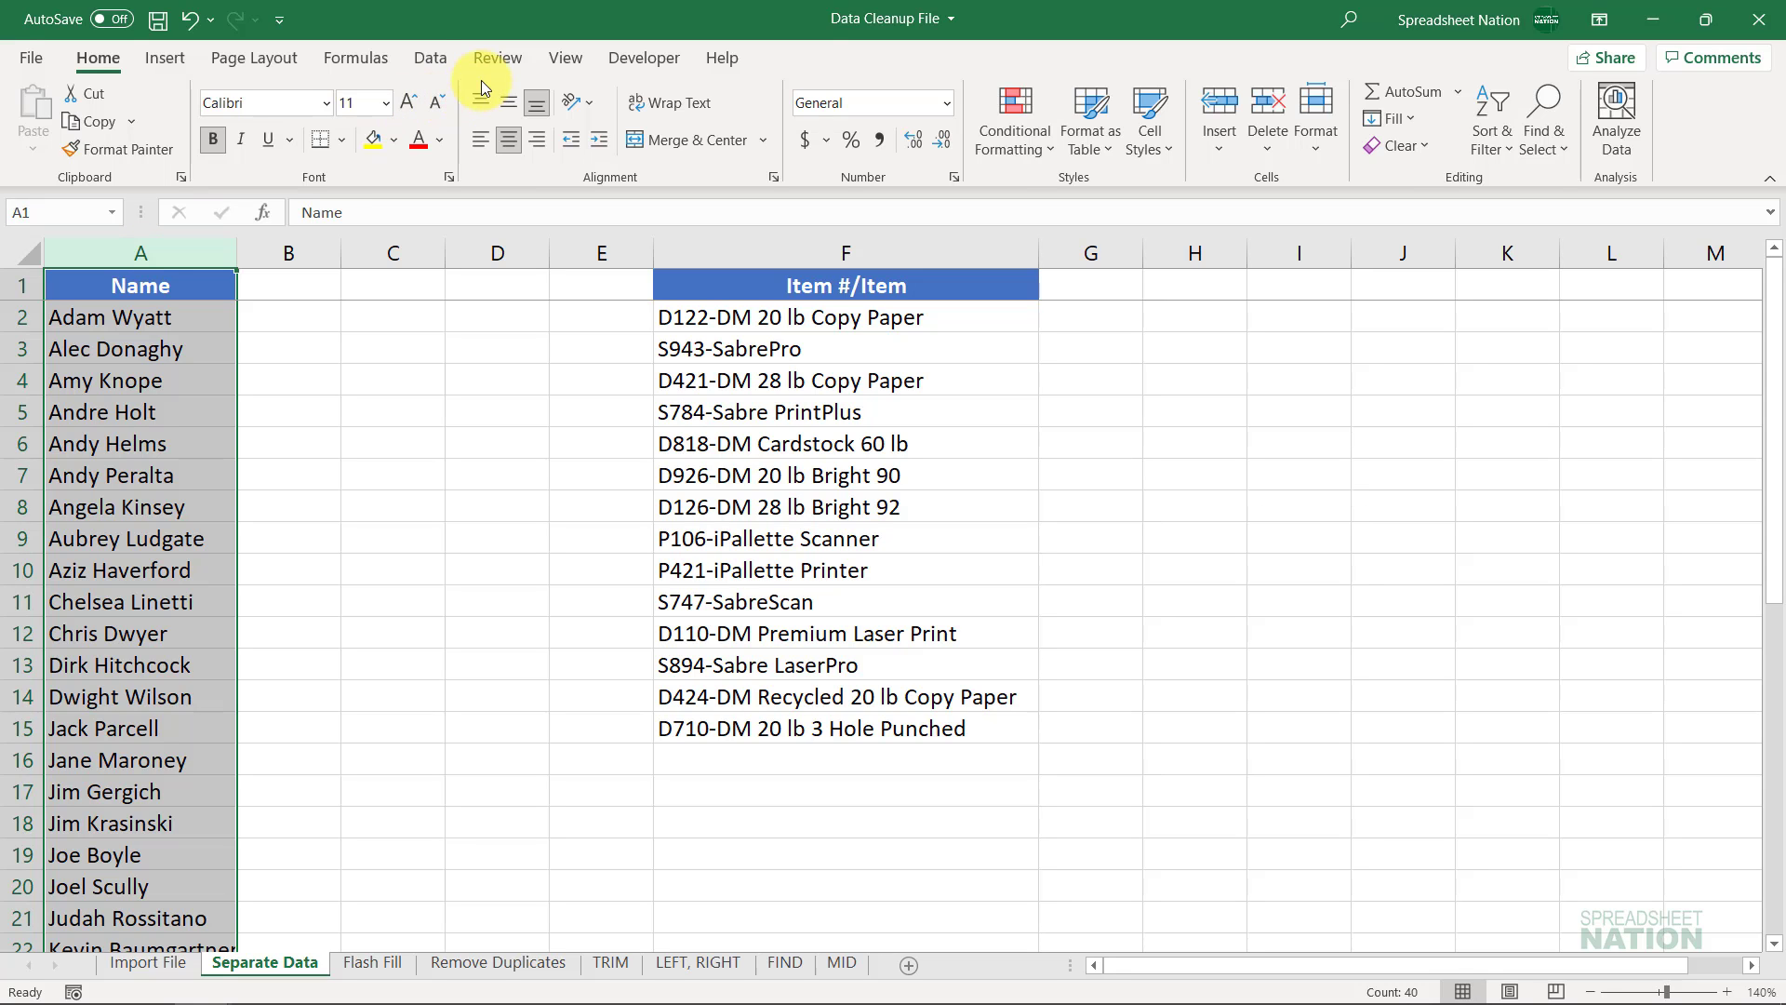
left_click(431, 63)
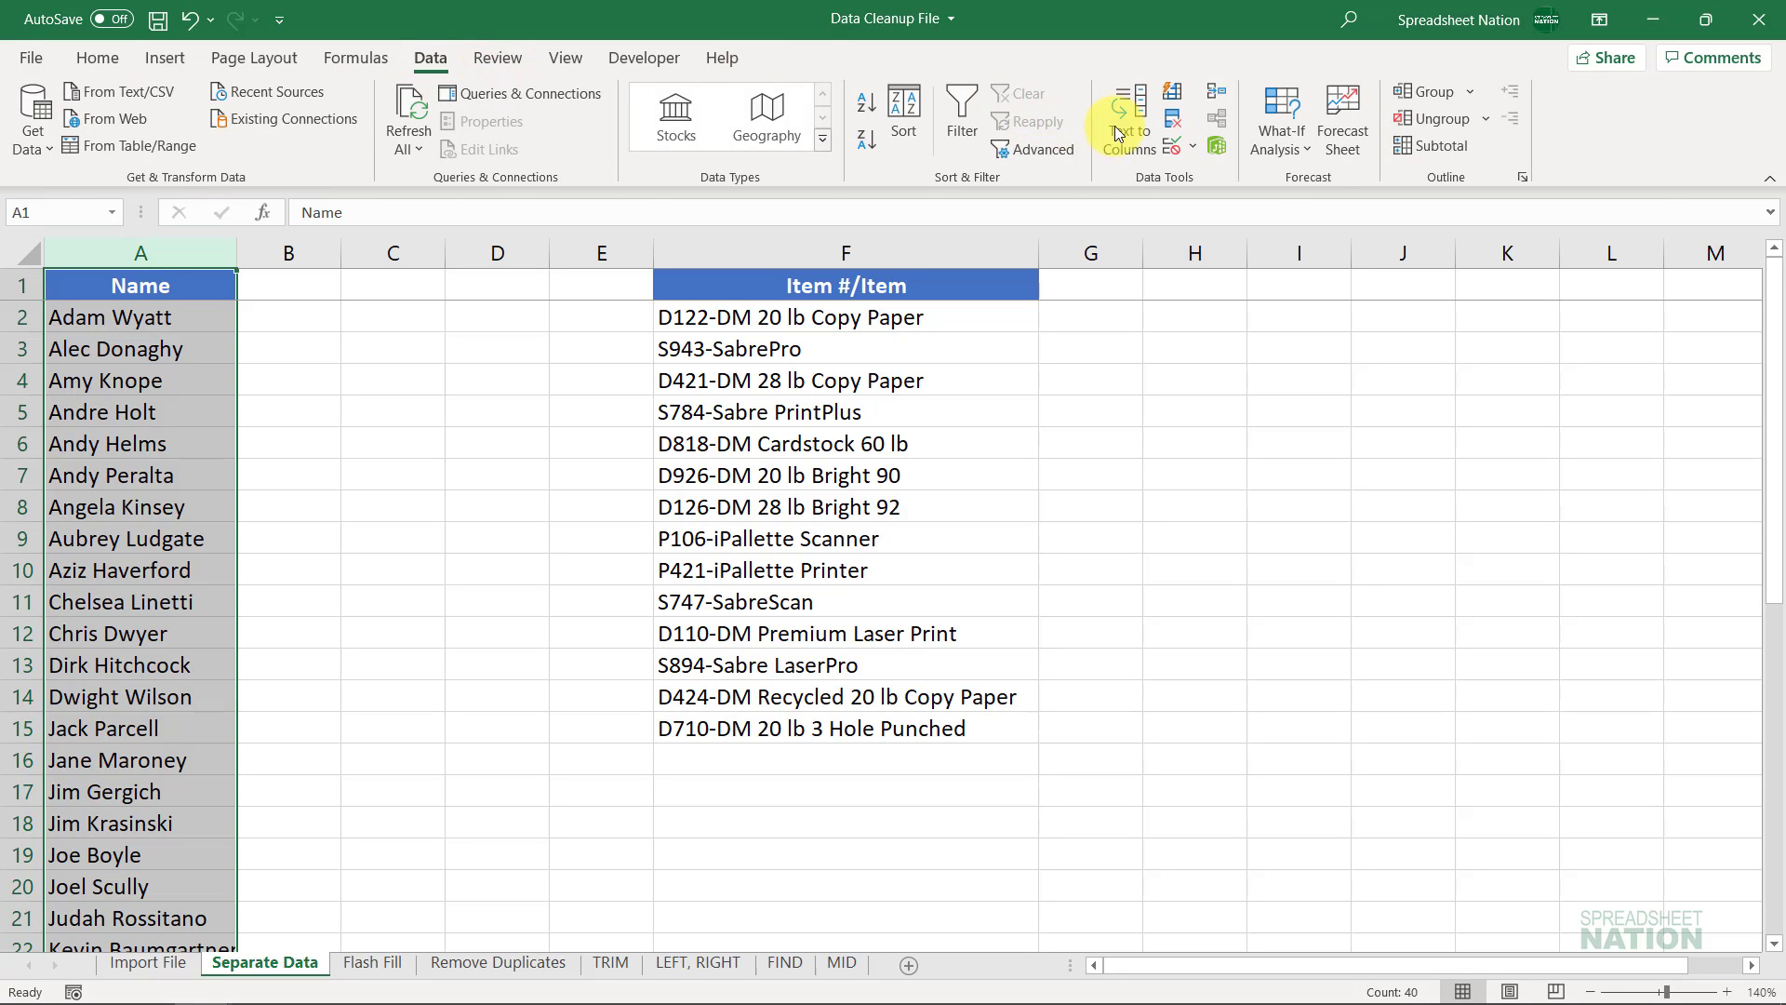
left_click(1128, 121)
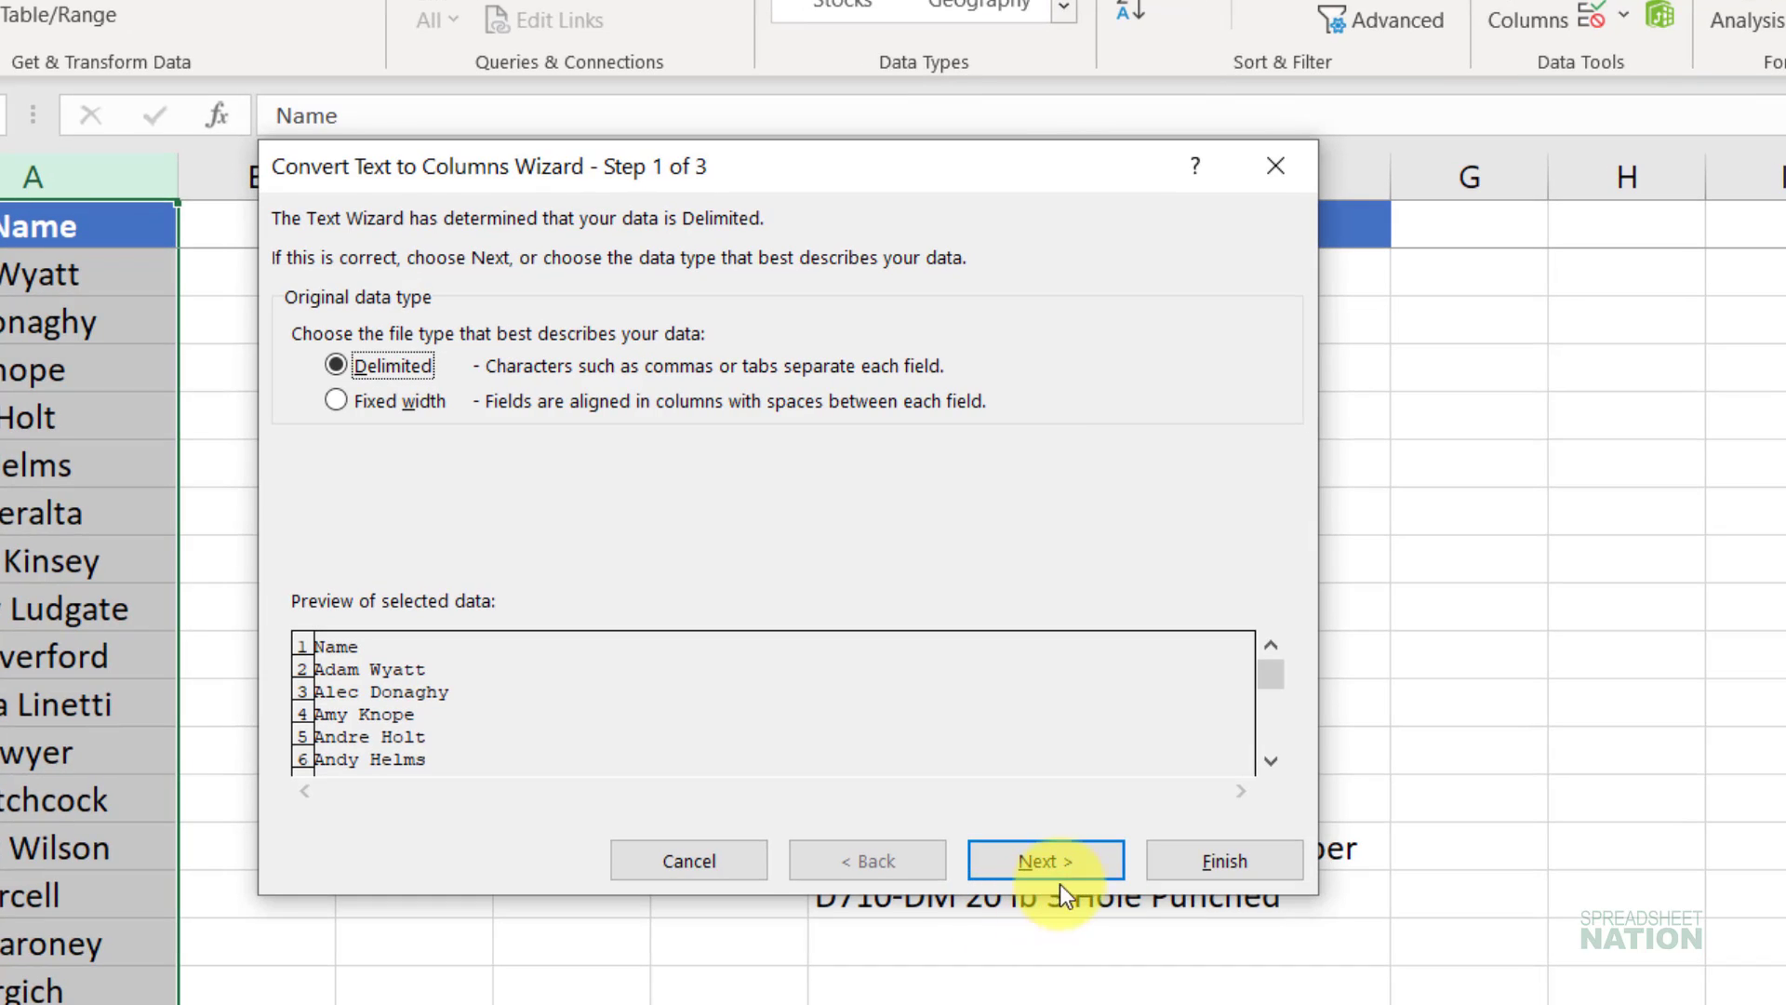
left_click(1065, 850)
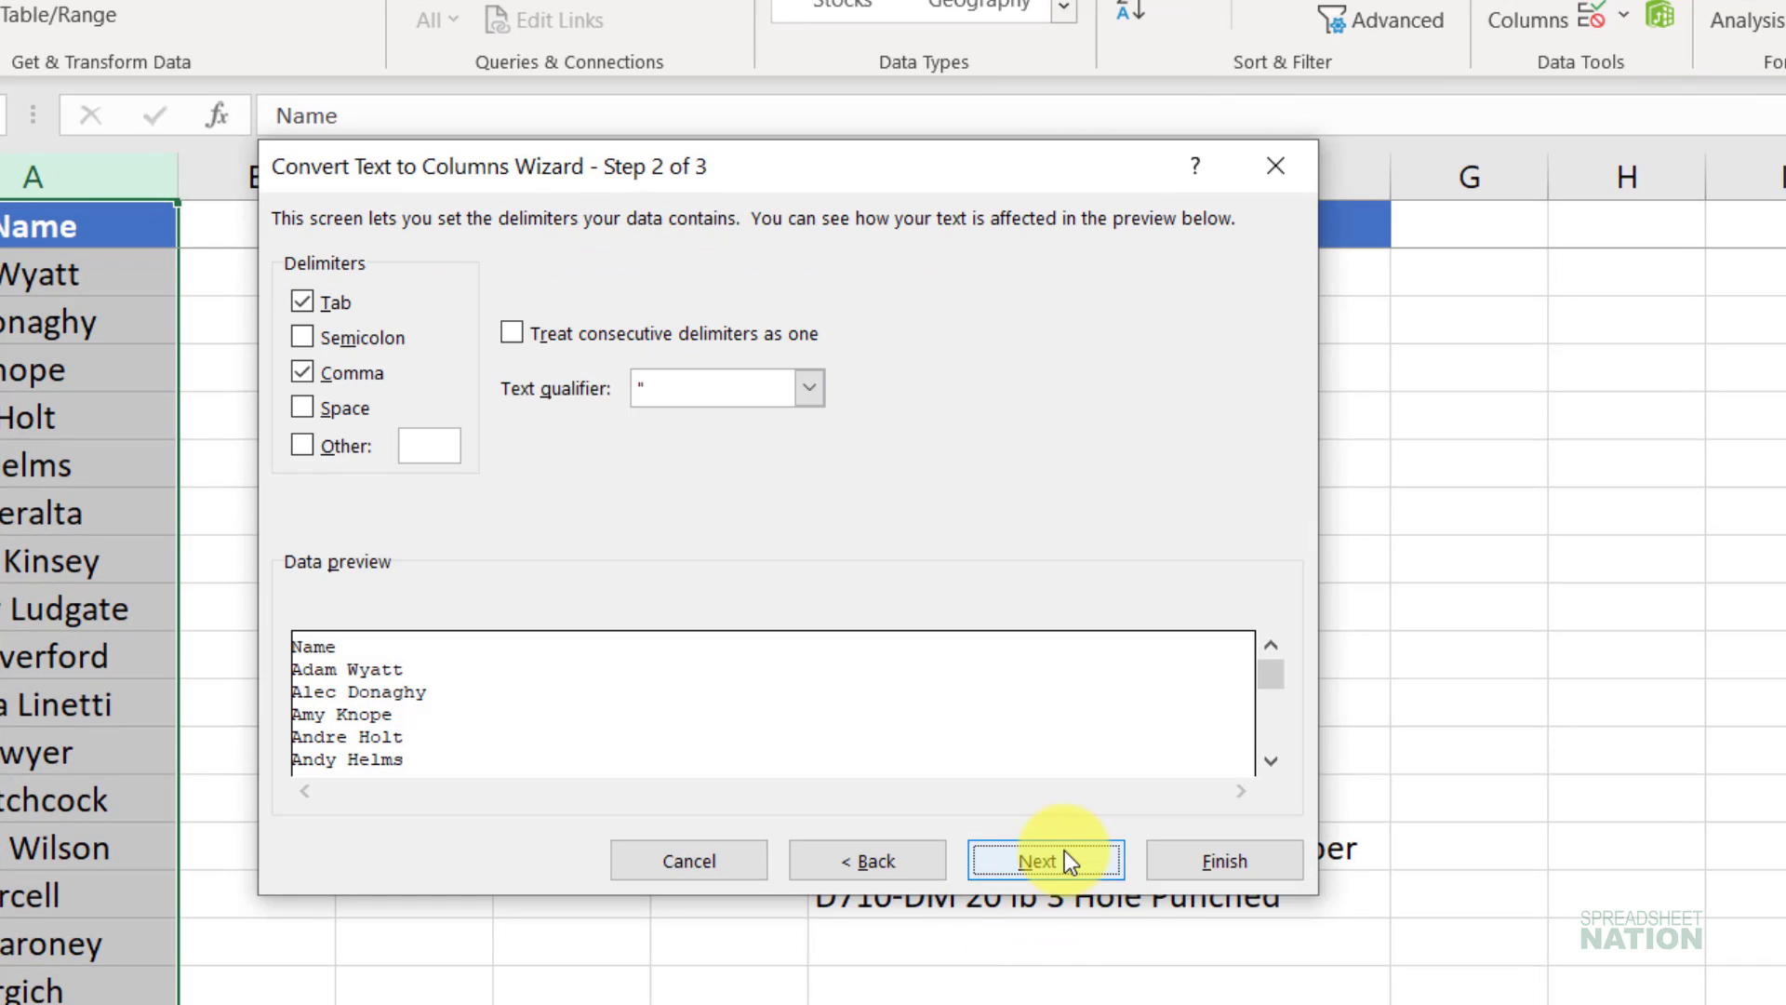
left_click(304, 378)
left_click(305, 411)
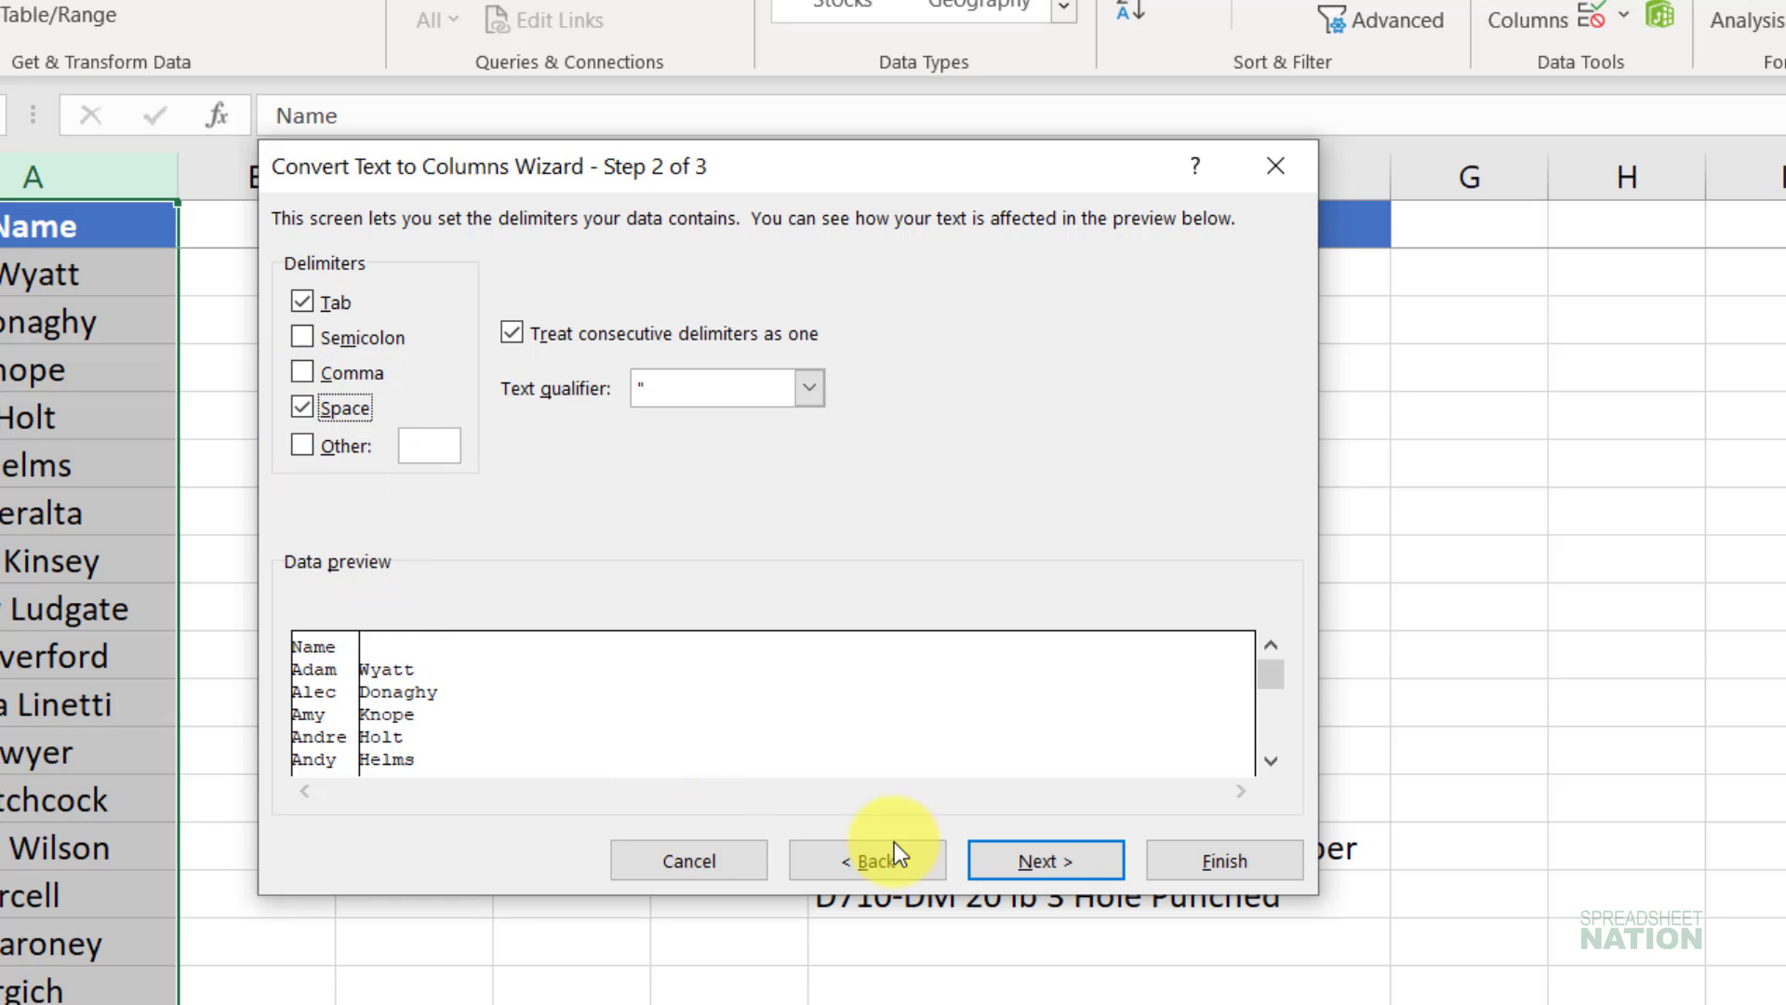
left_click(1204, 847)
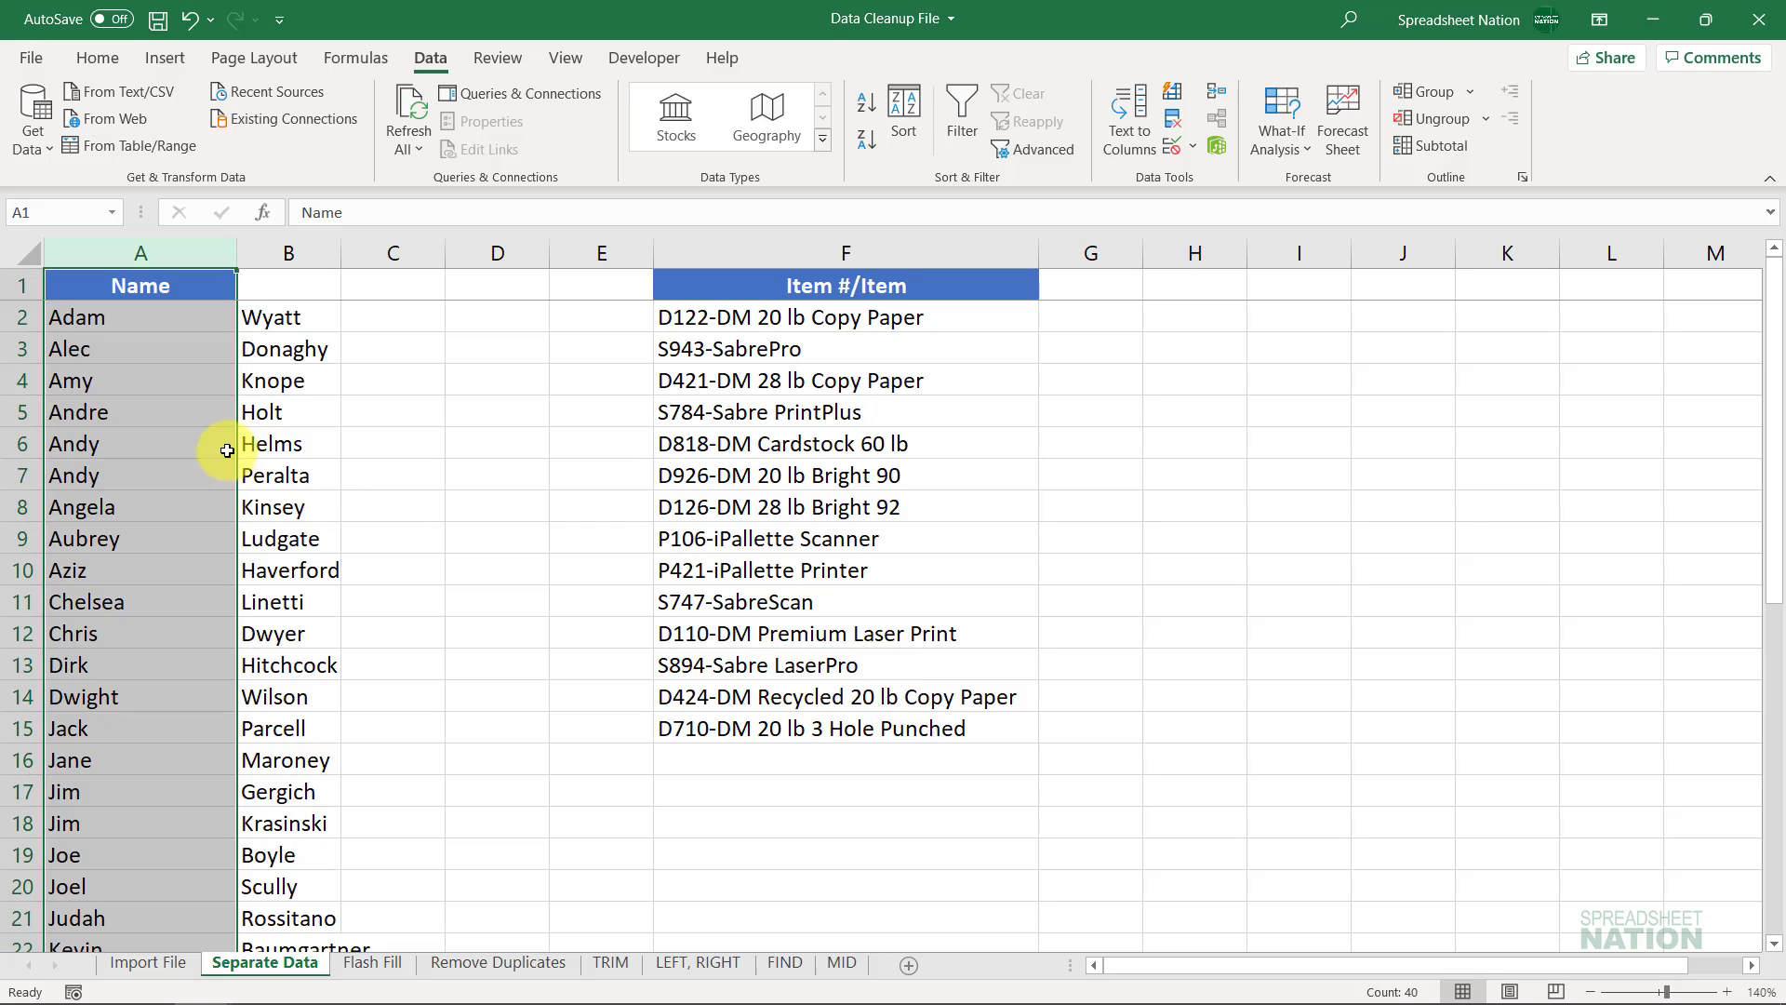
scroll(194, 462, "down", 3)
scroll(227, 451, "down", 5)
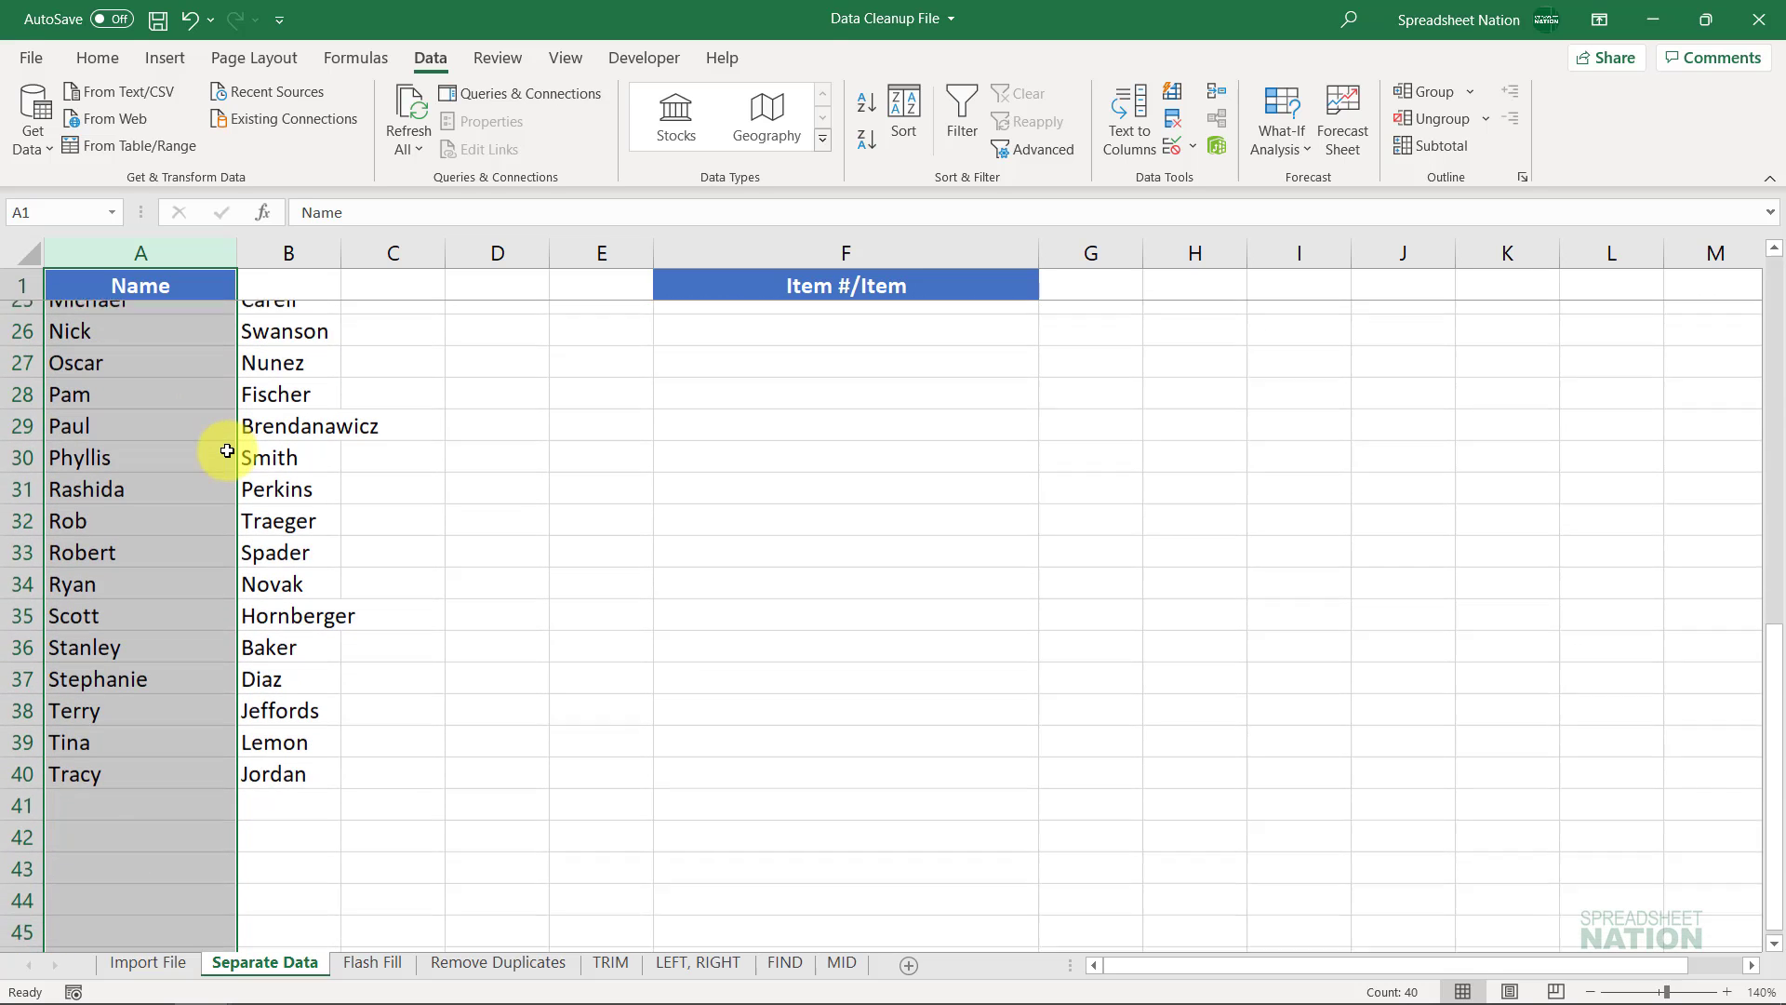
scroll(227, 450, "up", 8)
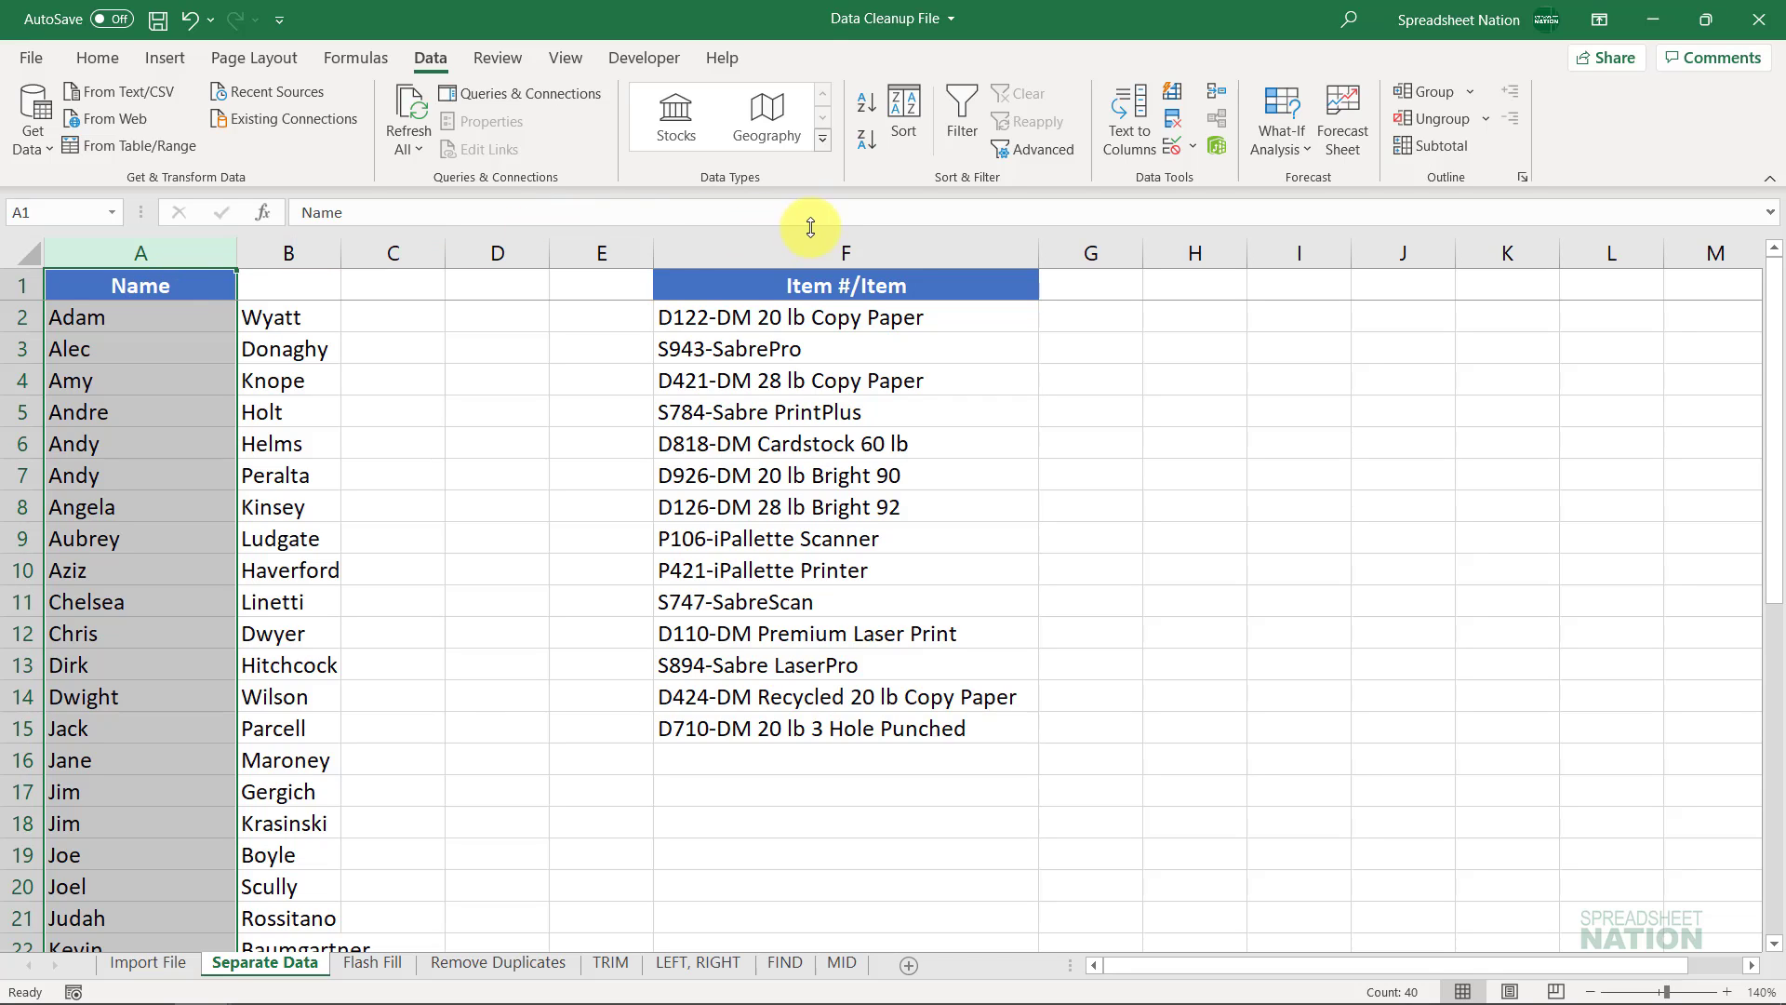
Split the Item #/Item column into item numbers and item names with Text to Columns, replacing the space delimiter with a custom hyphen "-"
left_click(827, 253)
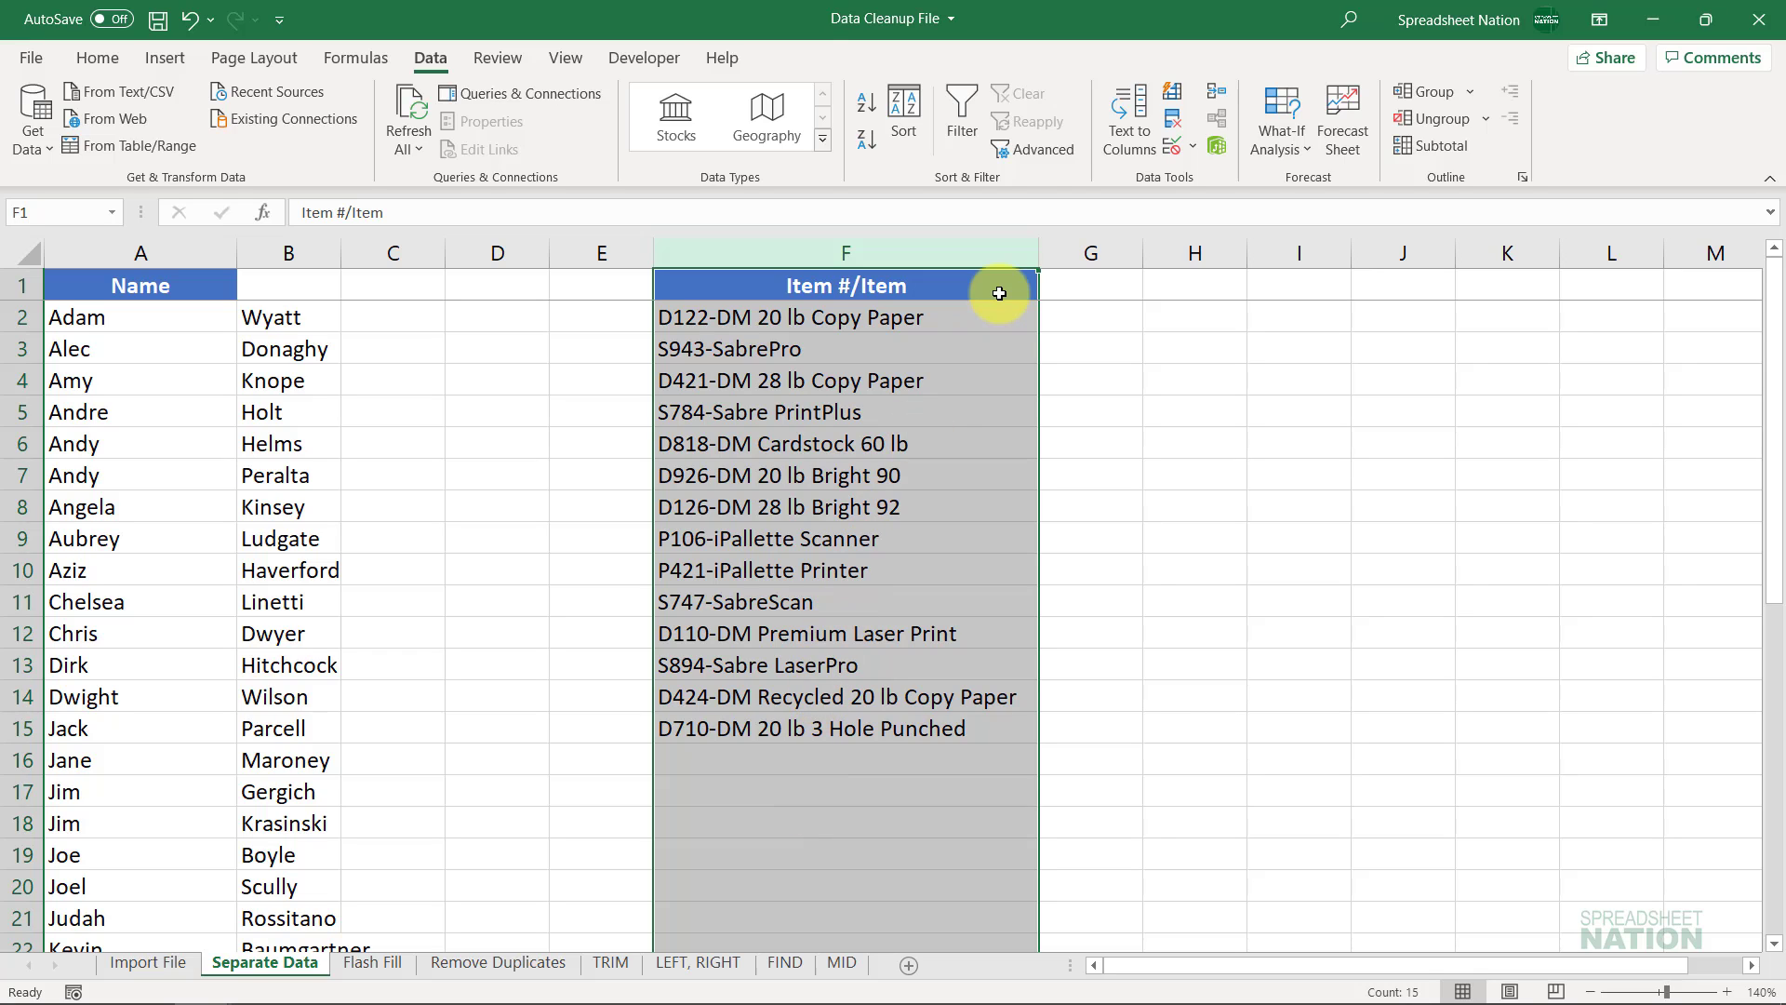
left_click(1157, 114)
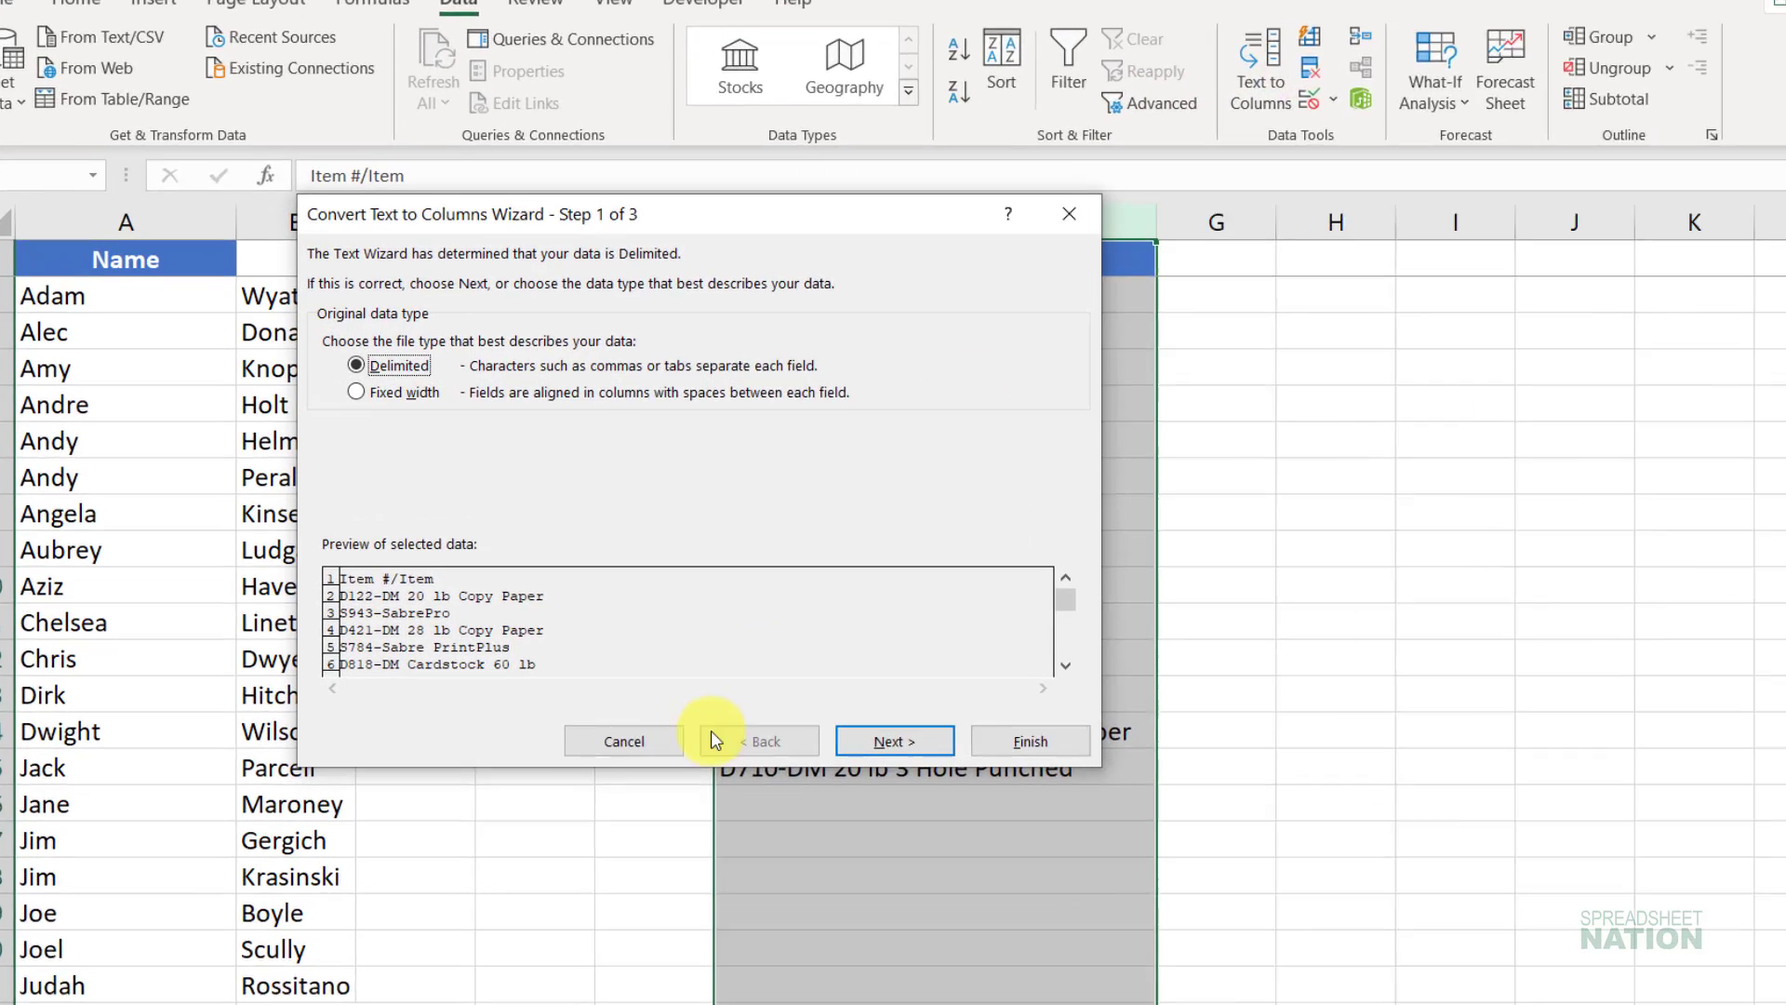
left_click(1040, 802)
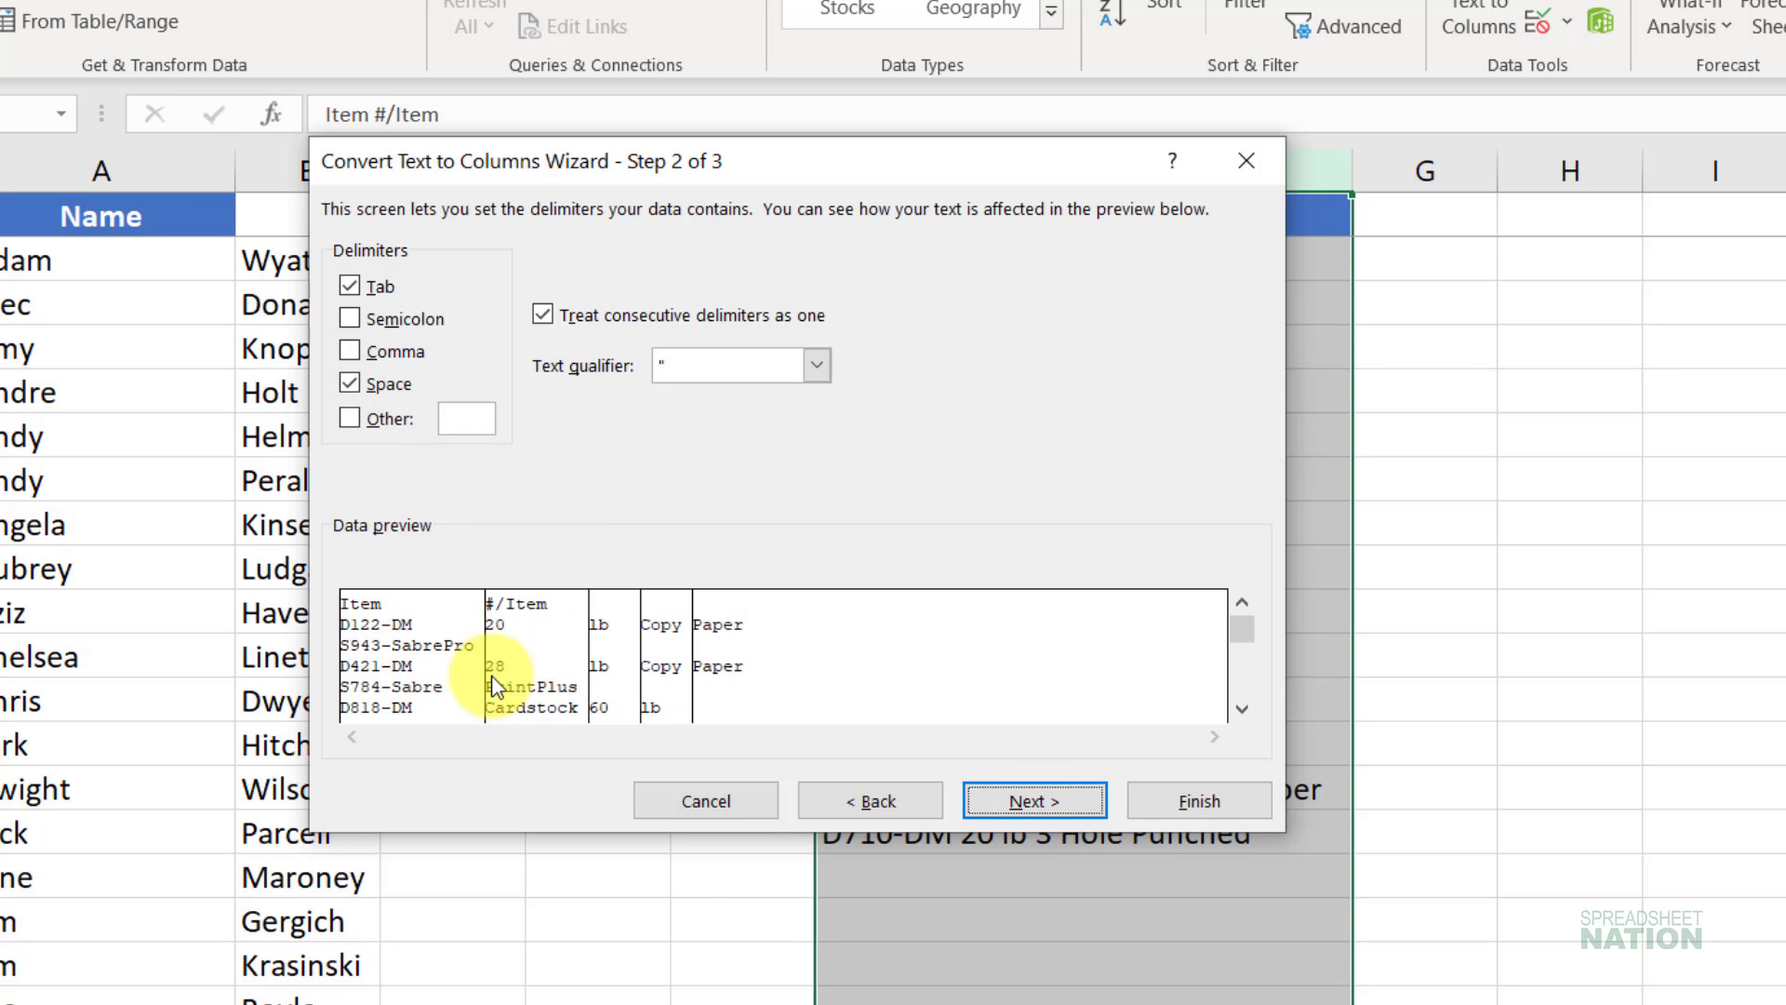
left_click(350, 383)
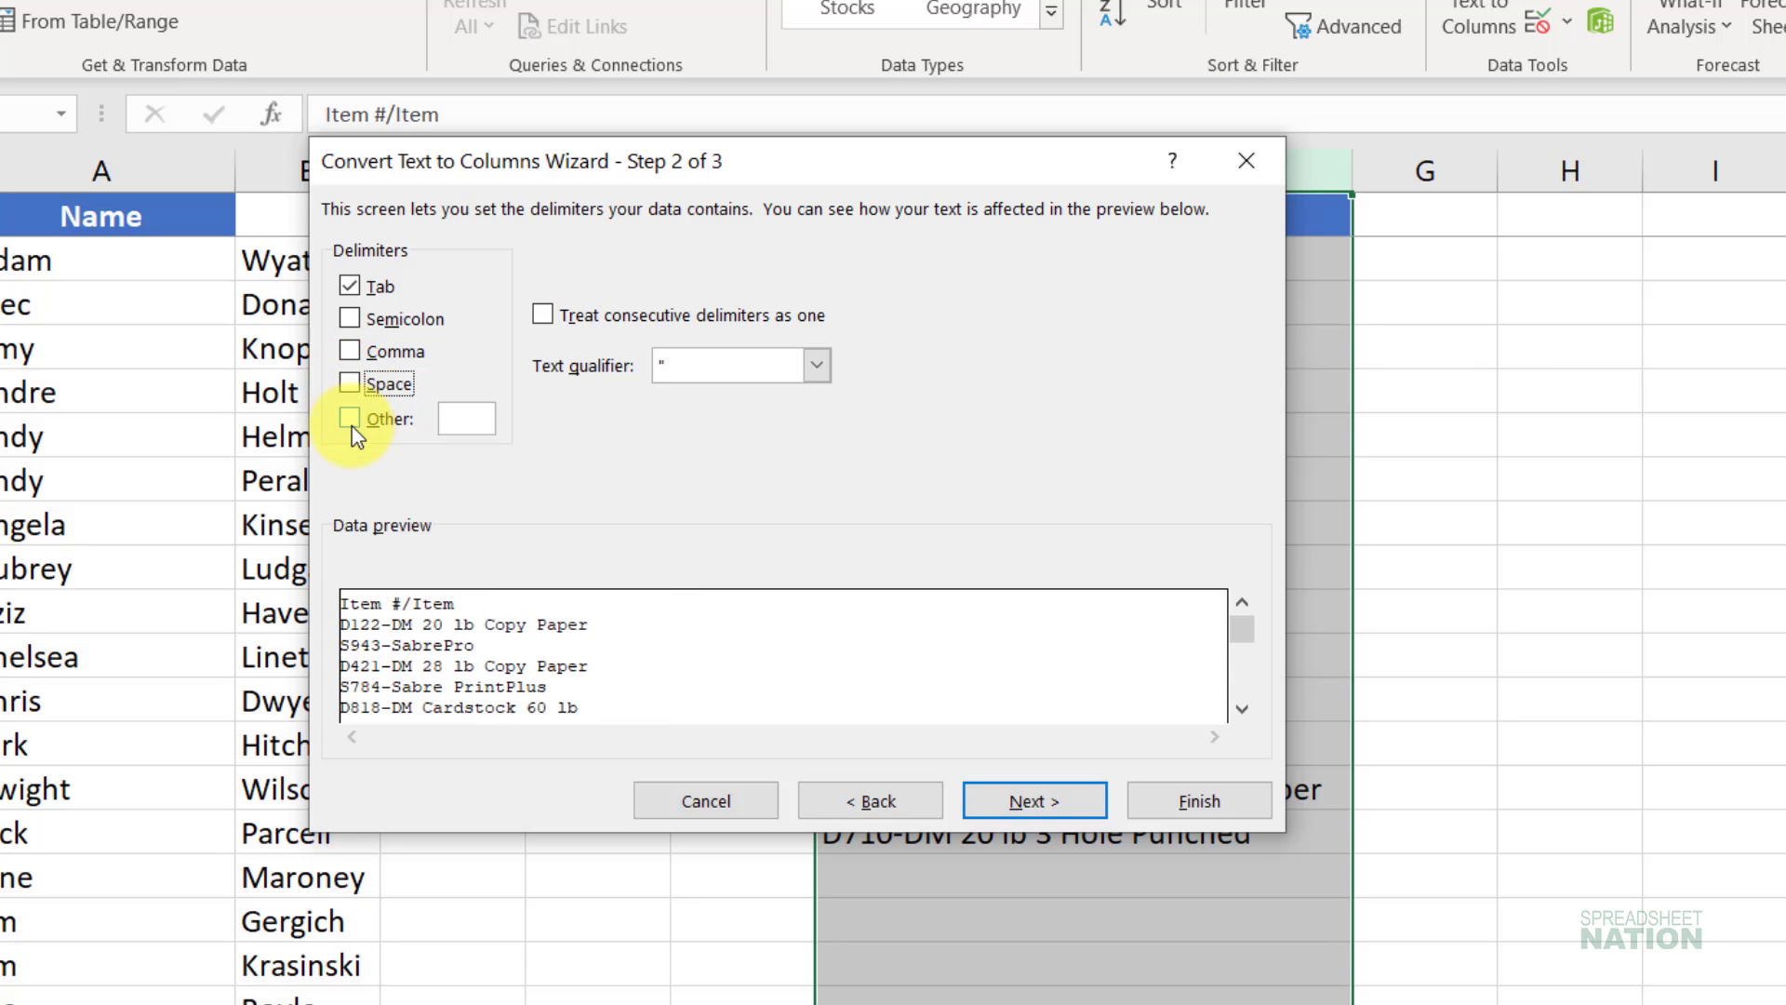
left_click(351, 420)
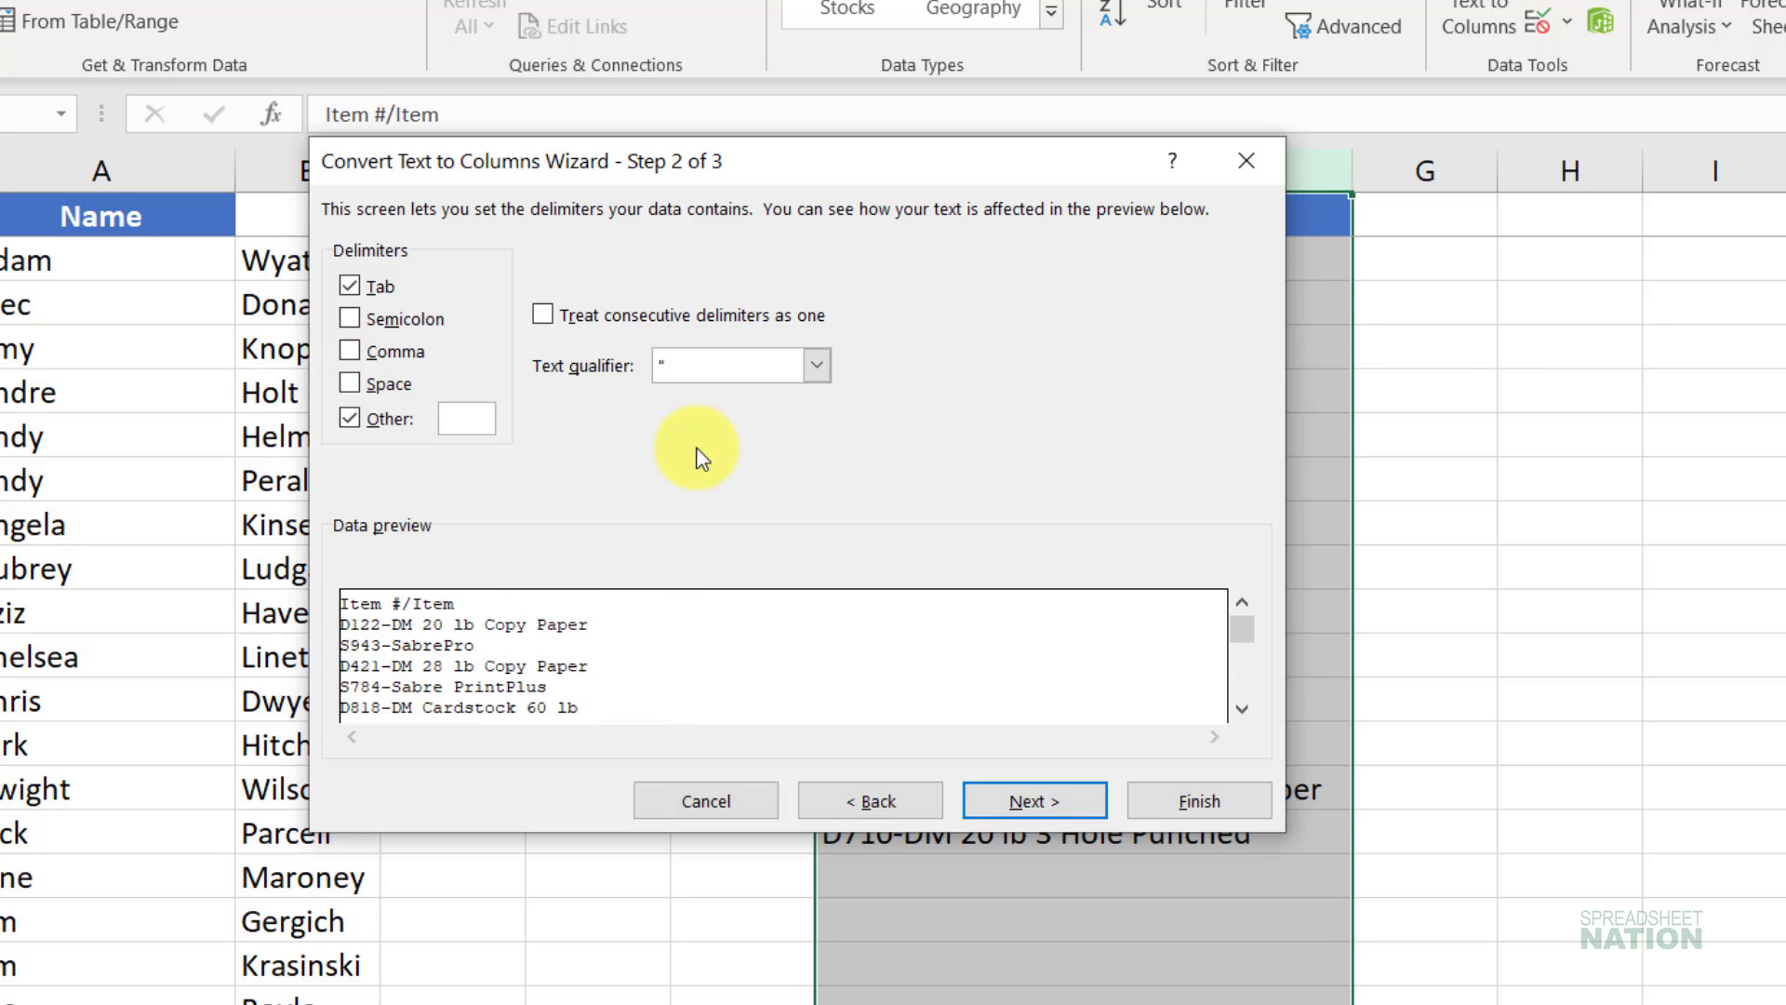
type("-")
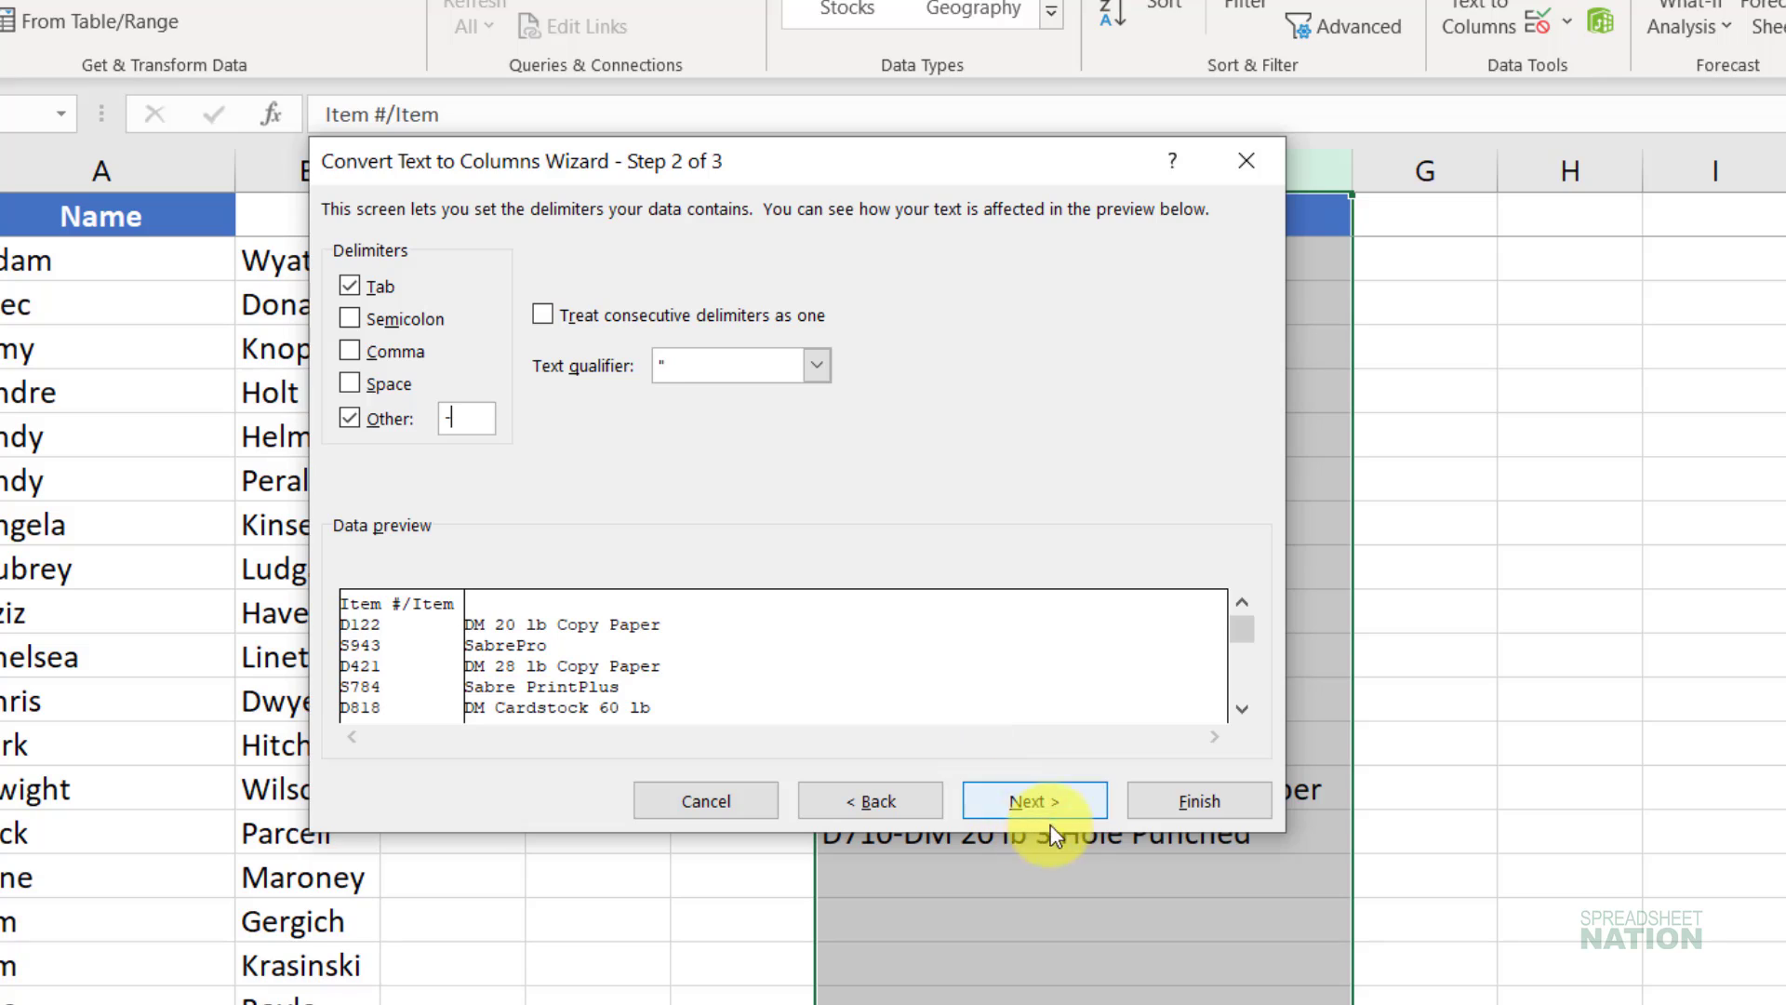
left_click(1174, 802)
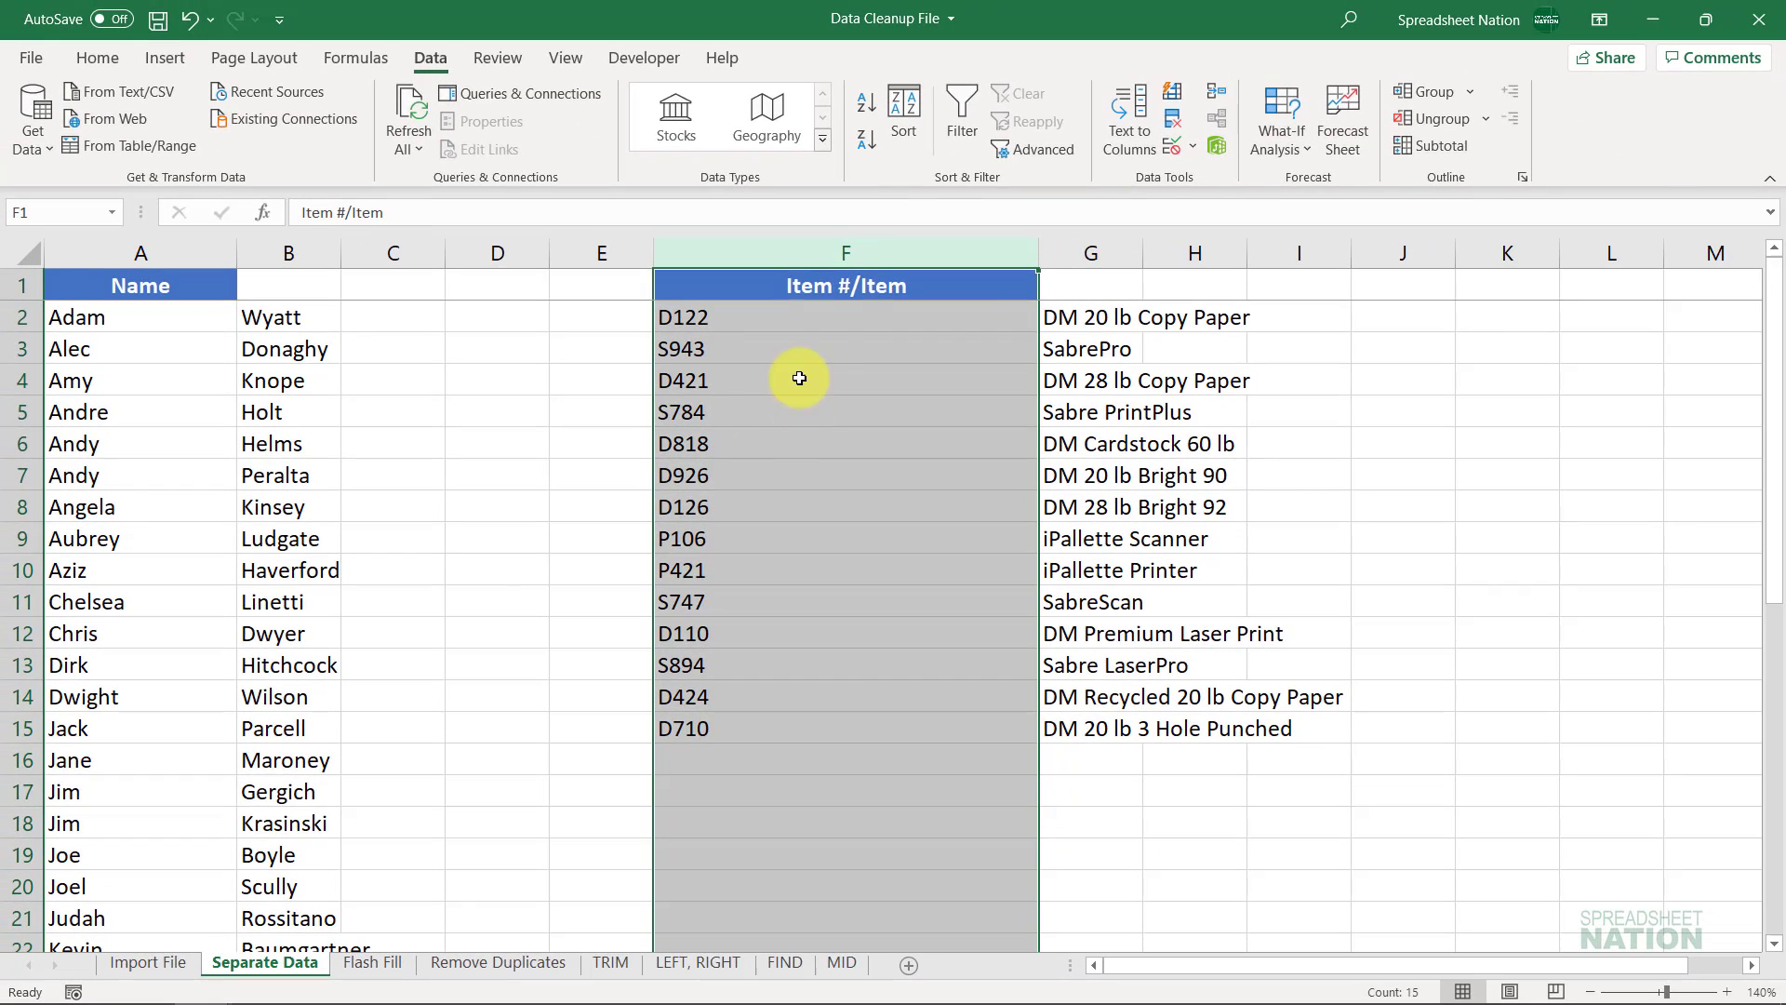
left_click(845, 286)
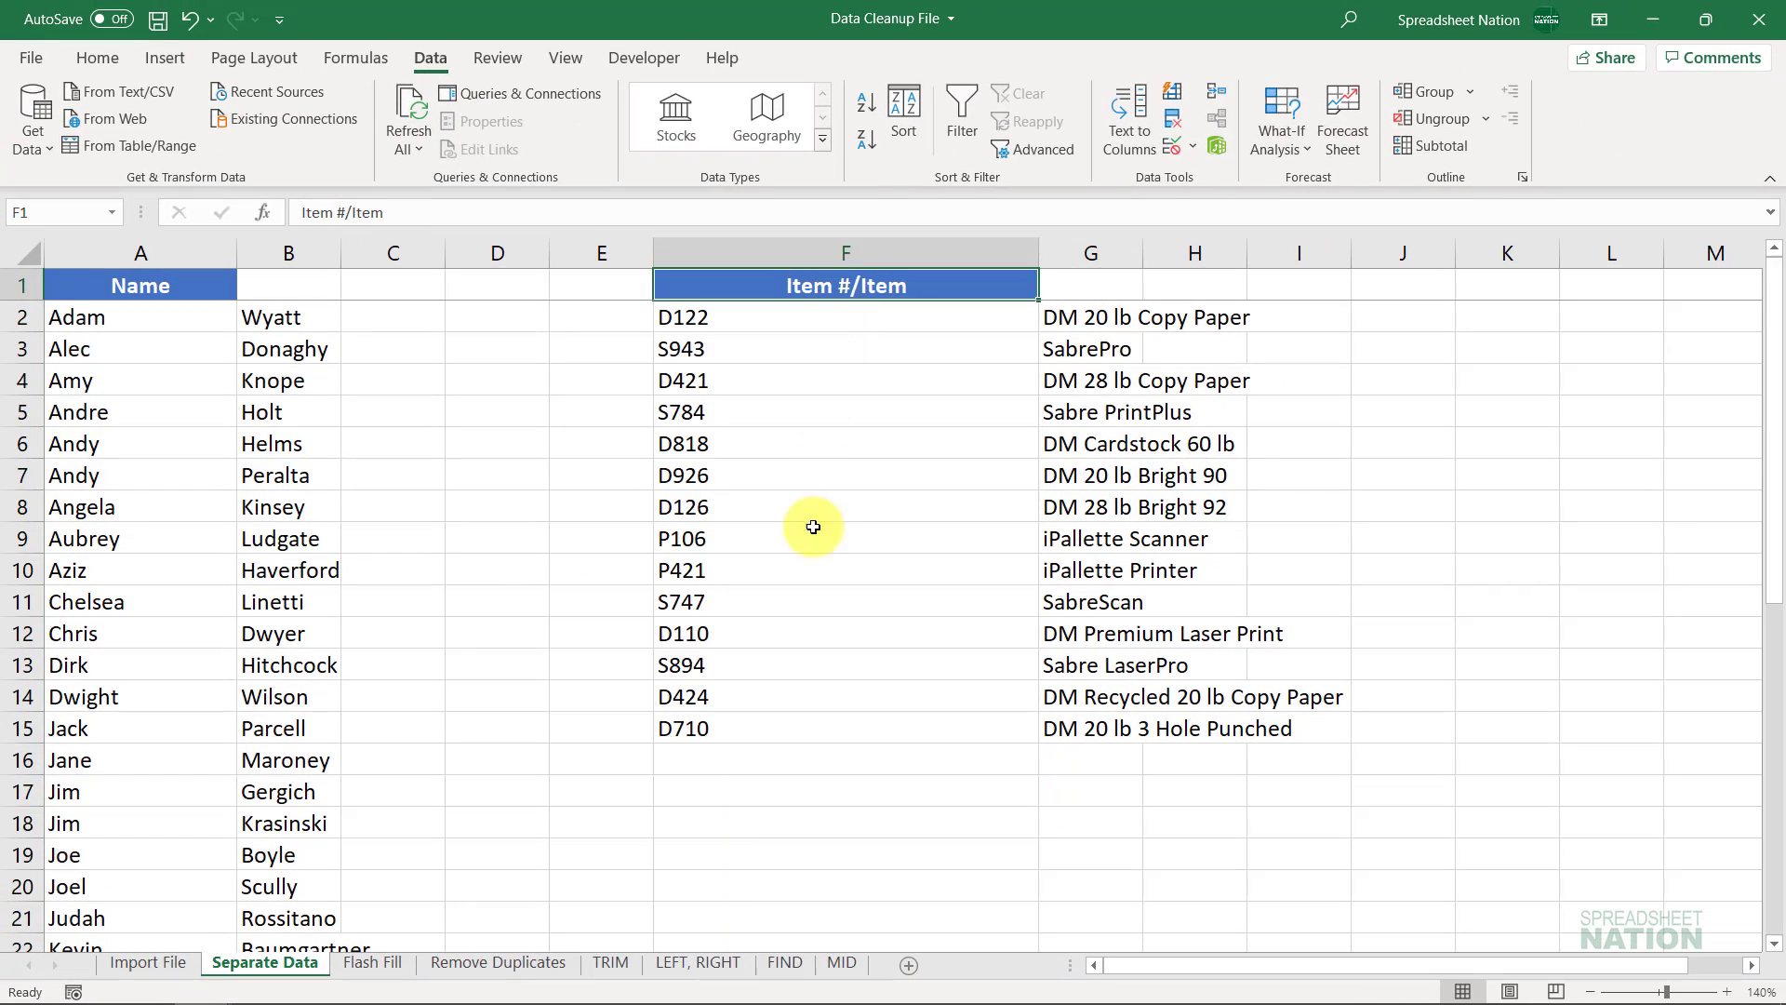
left_click(1107, 255)
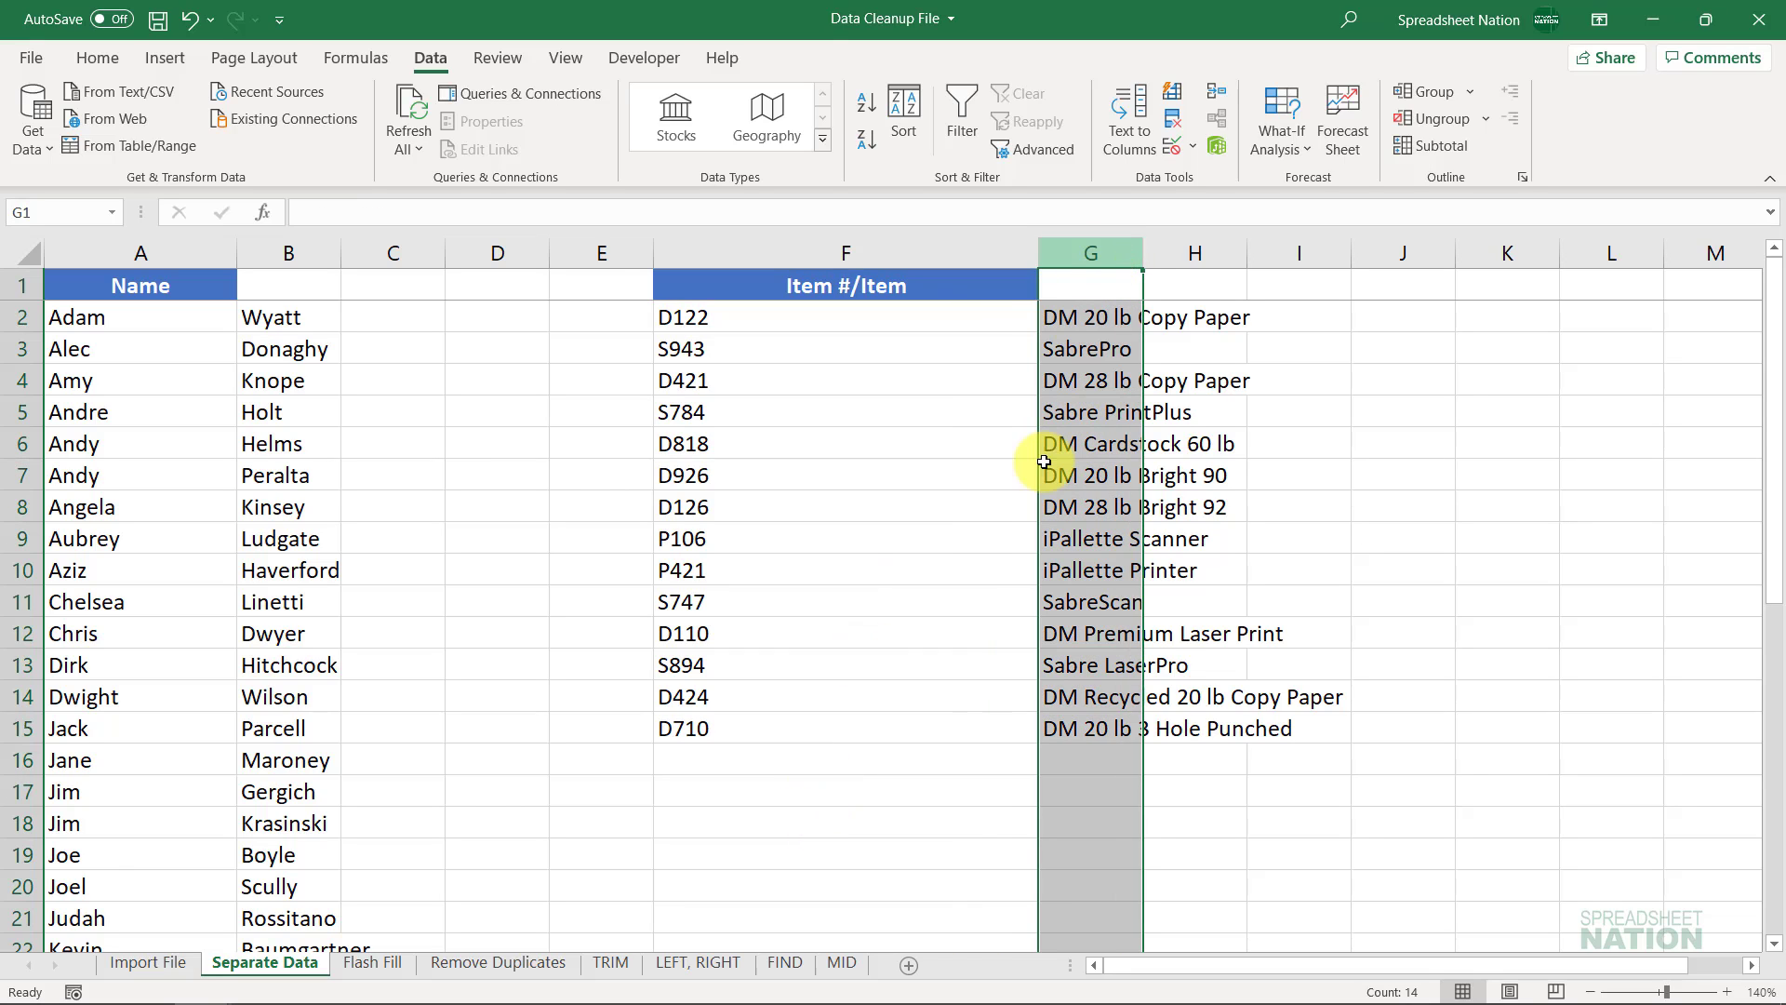